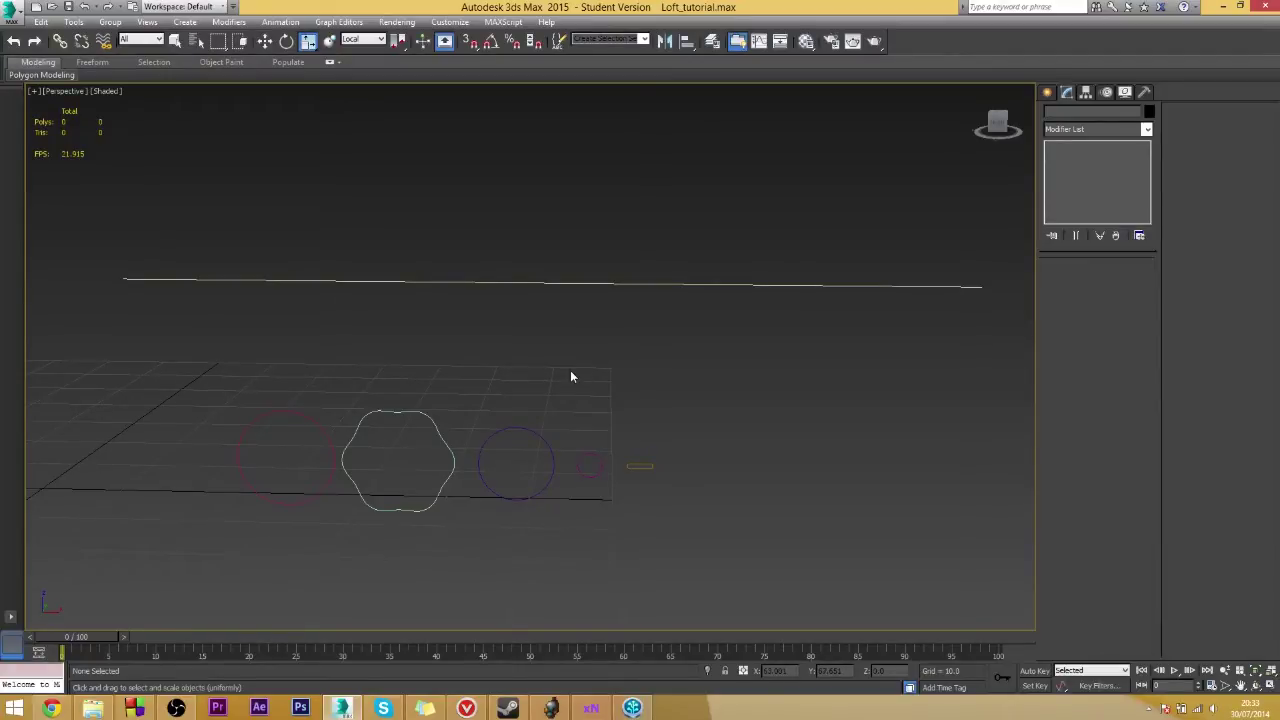
- Select the long horizontal line, start a Loft from the Compound Objects and show the Front view full size
middle_click_drag(571, 372, 560, 354)
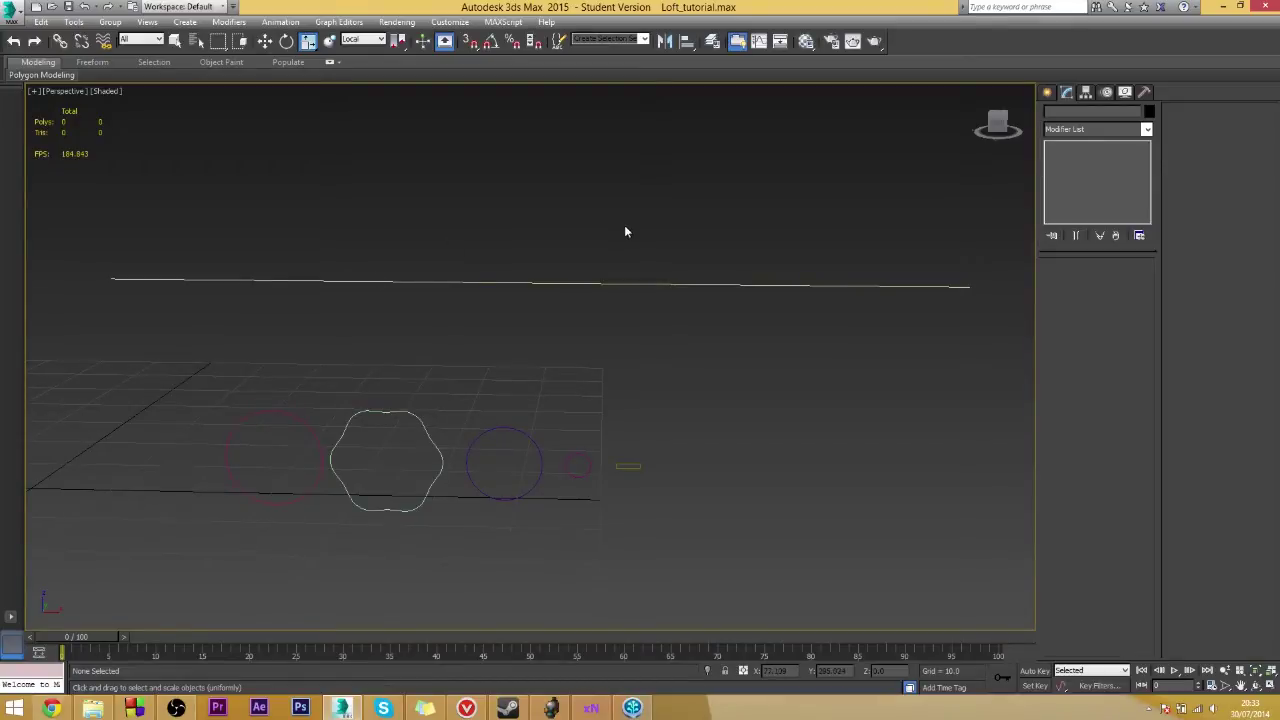
left_click_drag(611, 237, 586, 334)
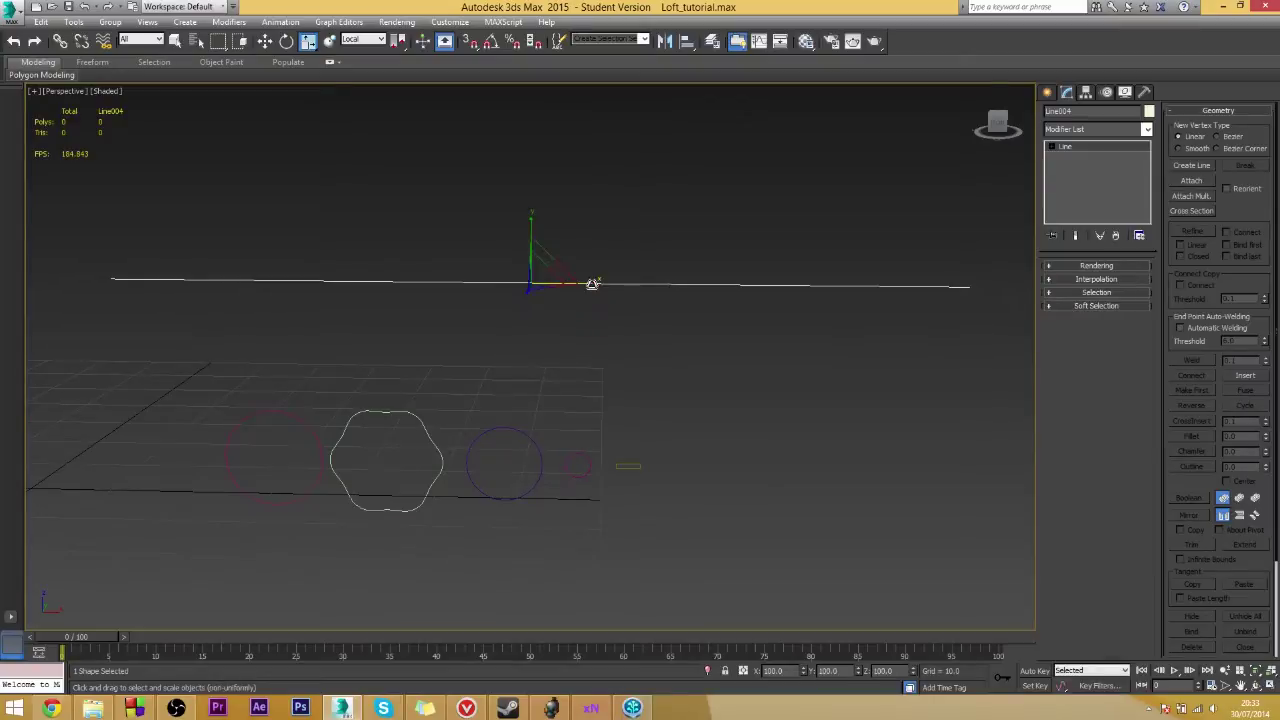
left_click(1046, 94)
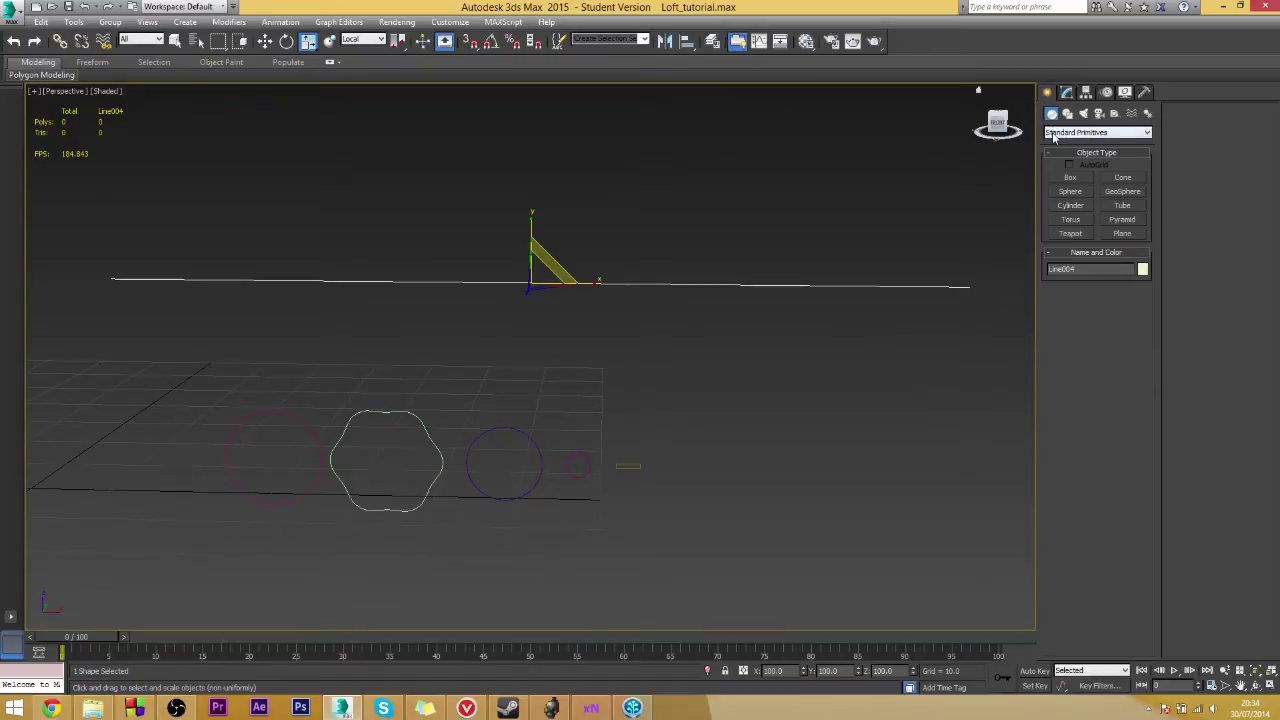
left_click(1054, 134)
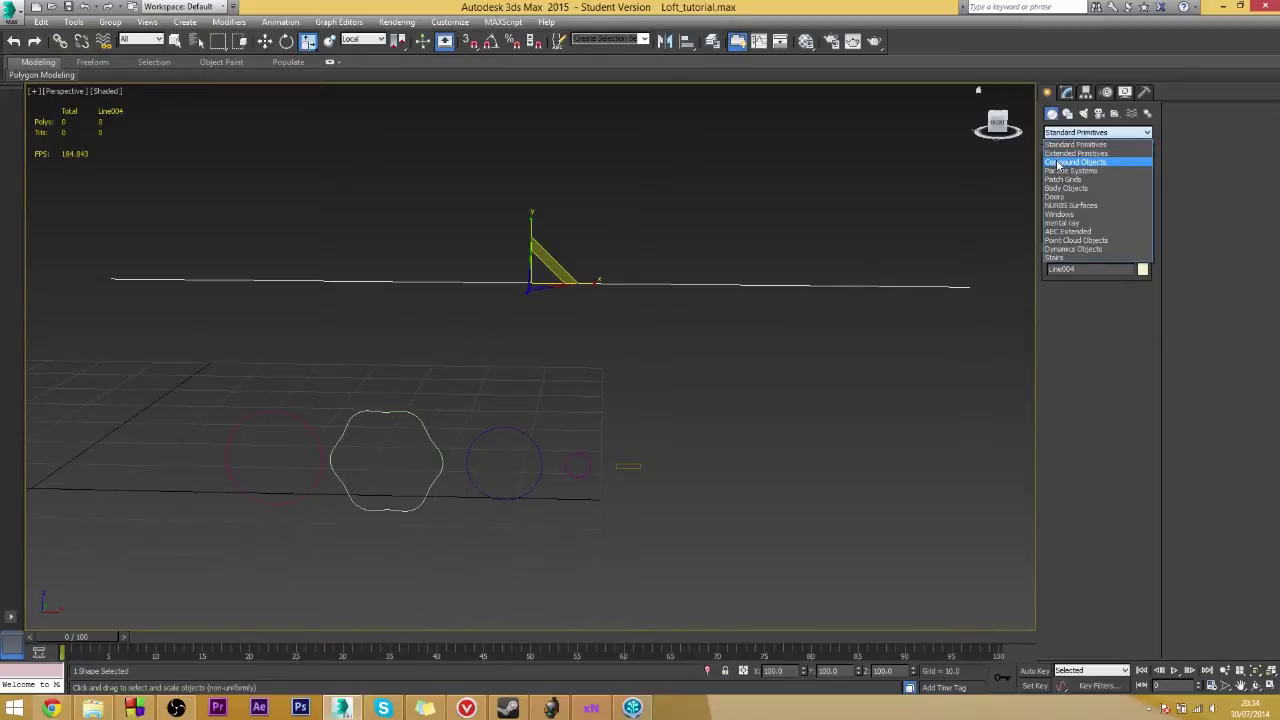
left_click(1057, 163)
left_click(1066, 236)
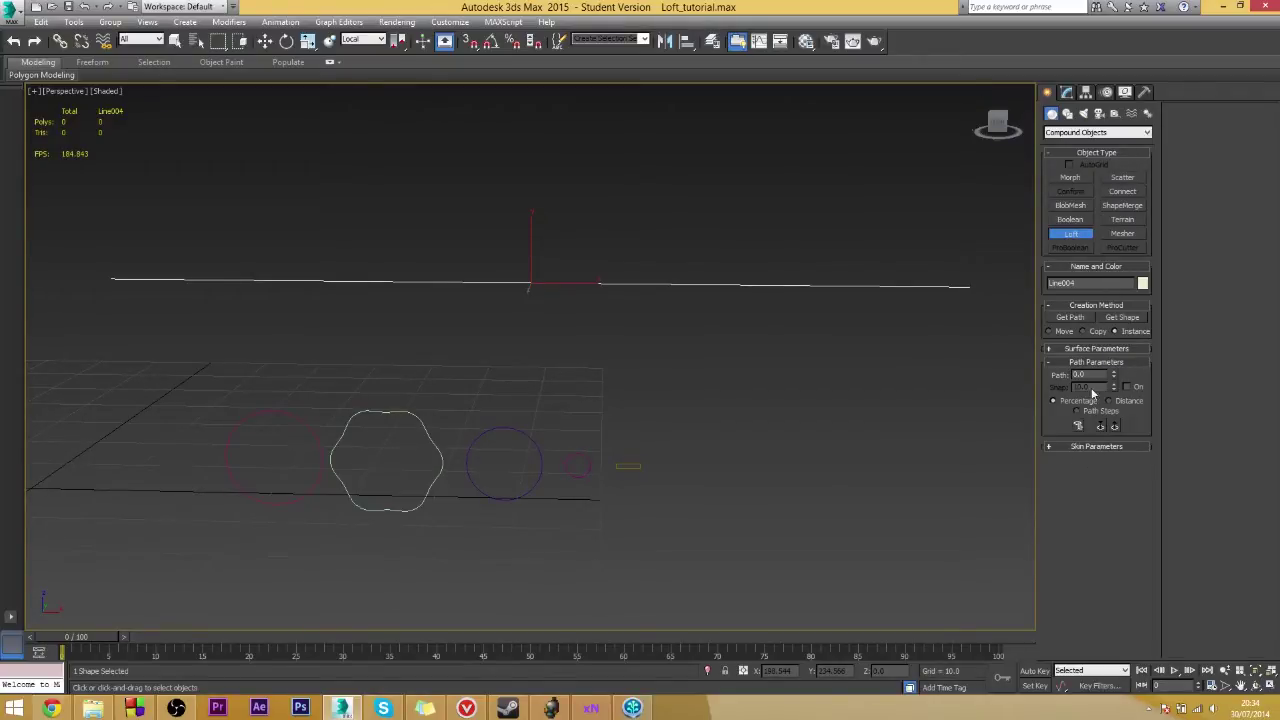
key("alt+w")
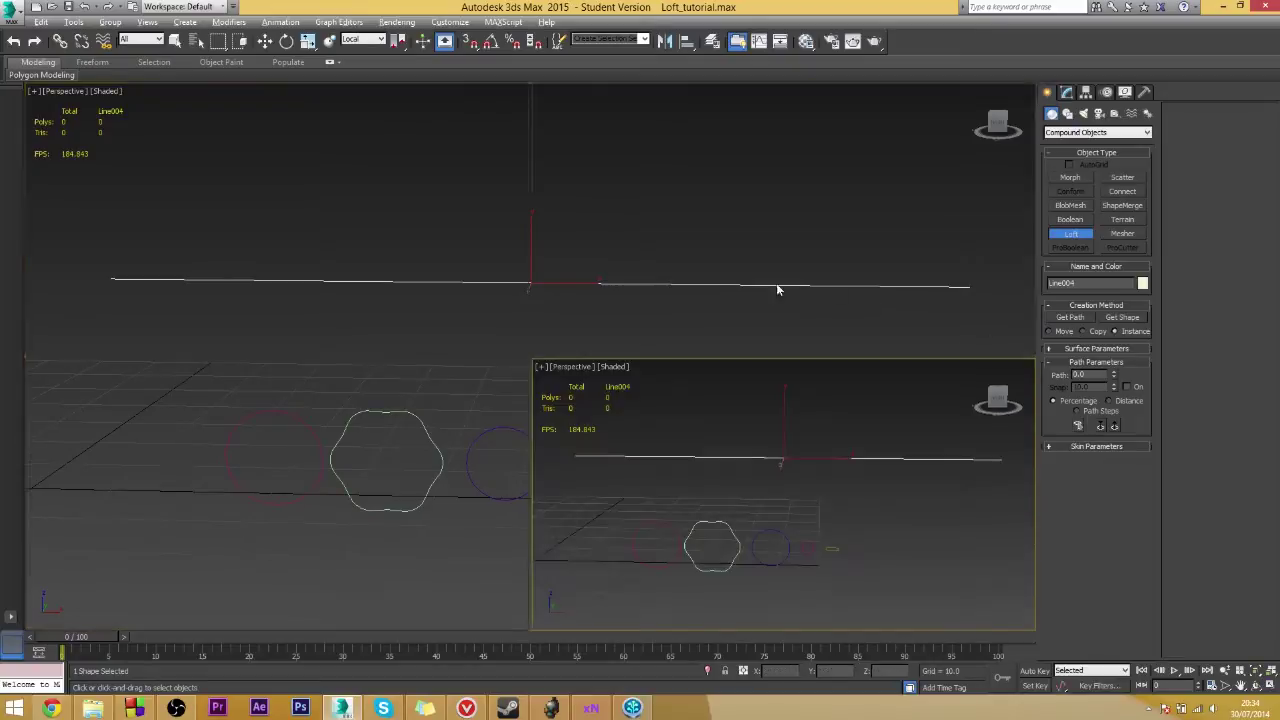
key("alt+w")
middle_click_drag(618, 313, 588, 303)
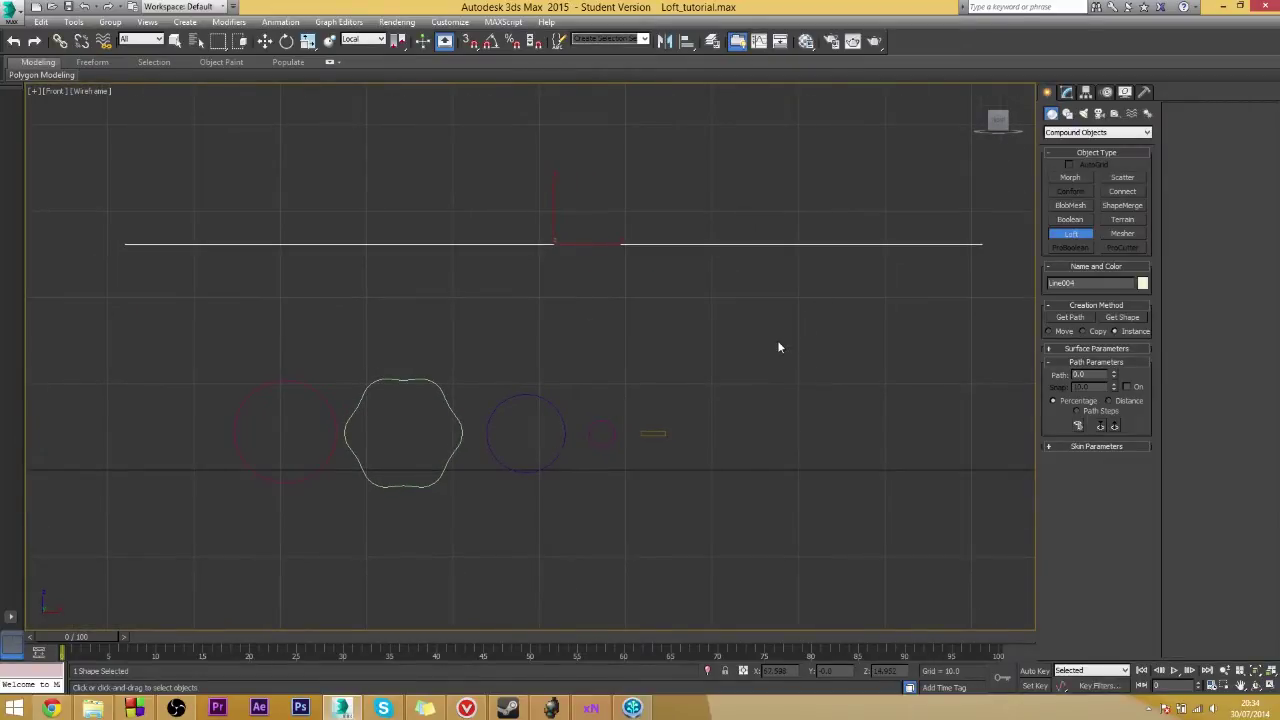
- Recolour the medium and small circles green using the object colour palette
left_click(1066, 91)
key("r")
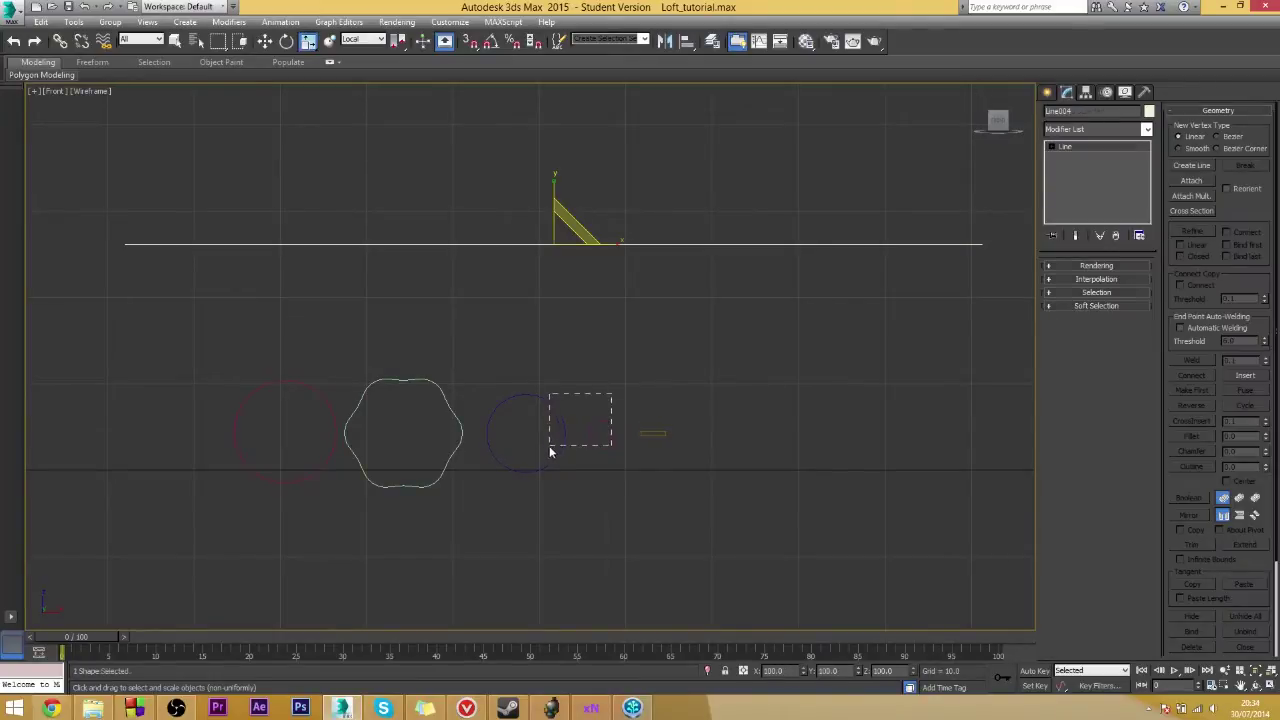
left_click_drag(549, 452, 549, 450)
left_click(1149, 110)
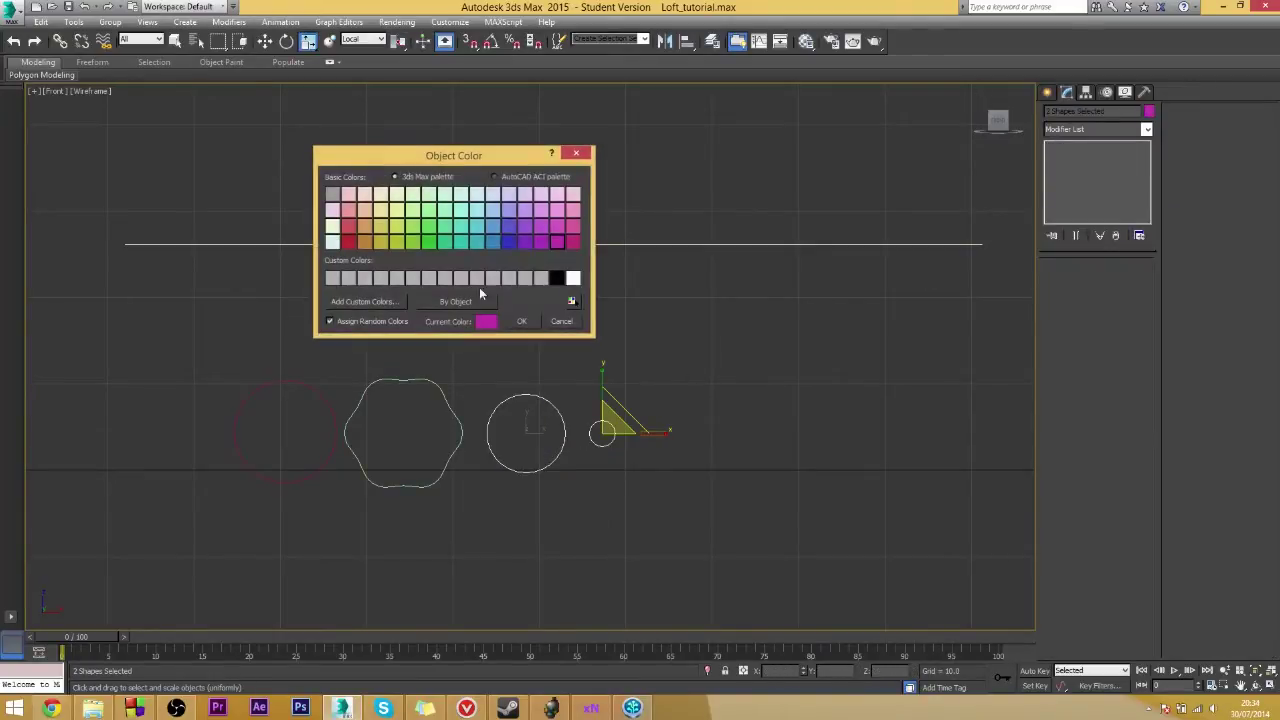
left_click(444, 242)
left_click(521, 321)
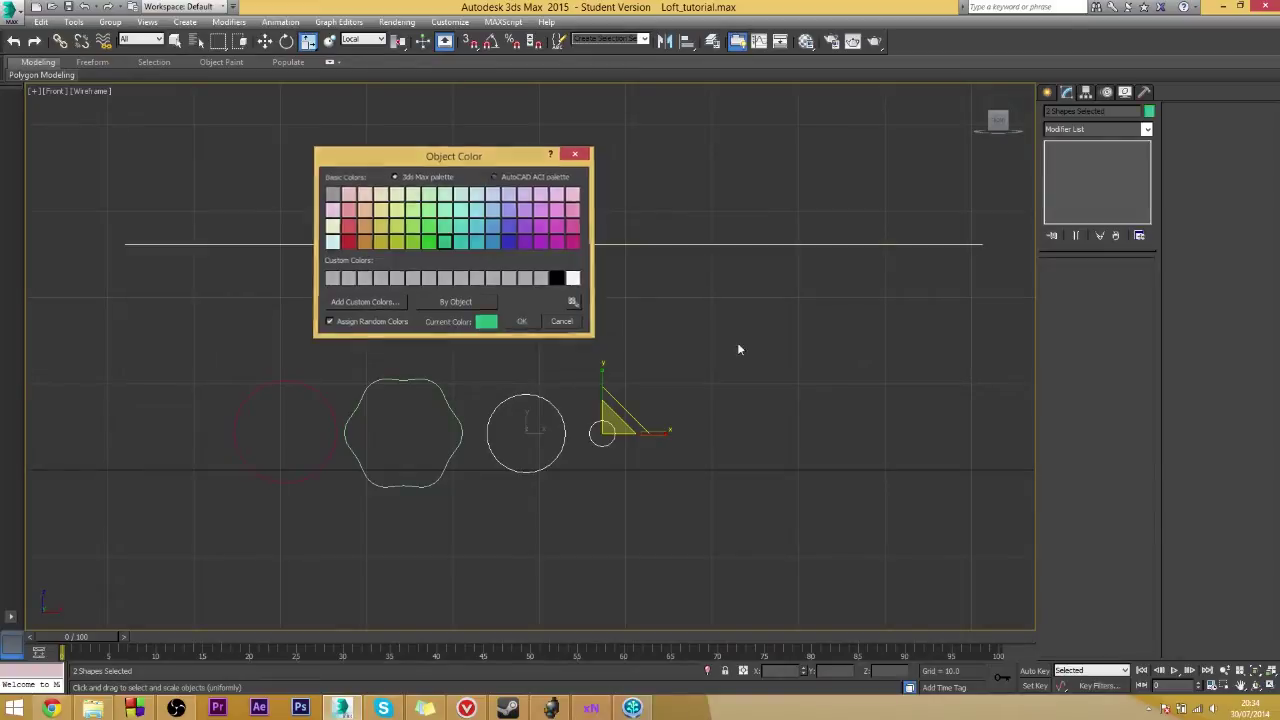
left_click(745, 342)
- Loft the large red circle along the long horizontal line at path position 0
middle_click_drag(582, 351, 603, 354)
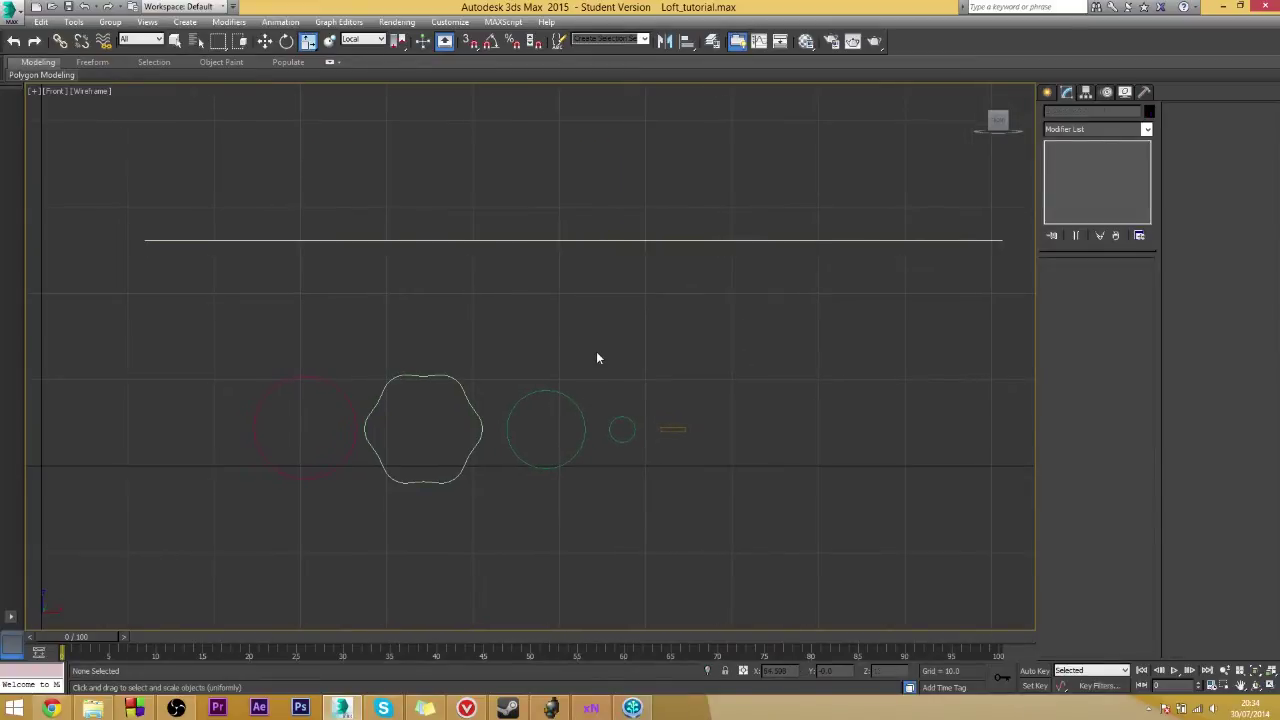
middle_click_drag(722, 265, 704, 271)
left_click(641, 246)
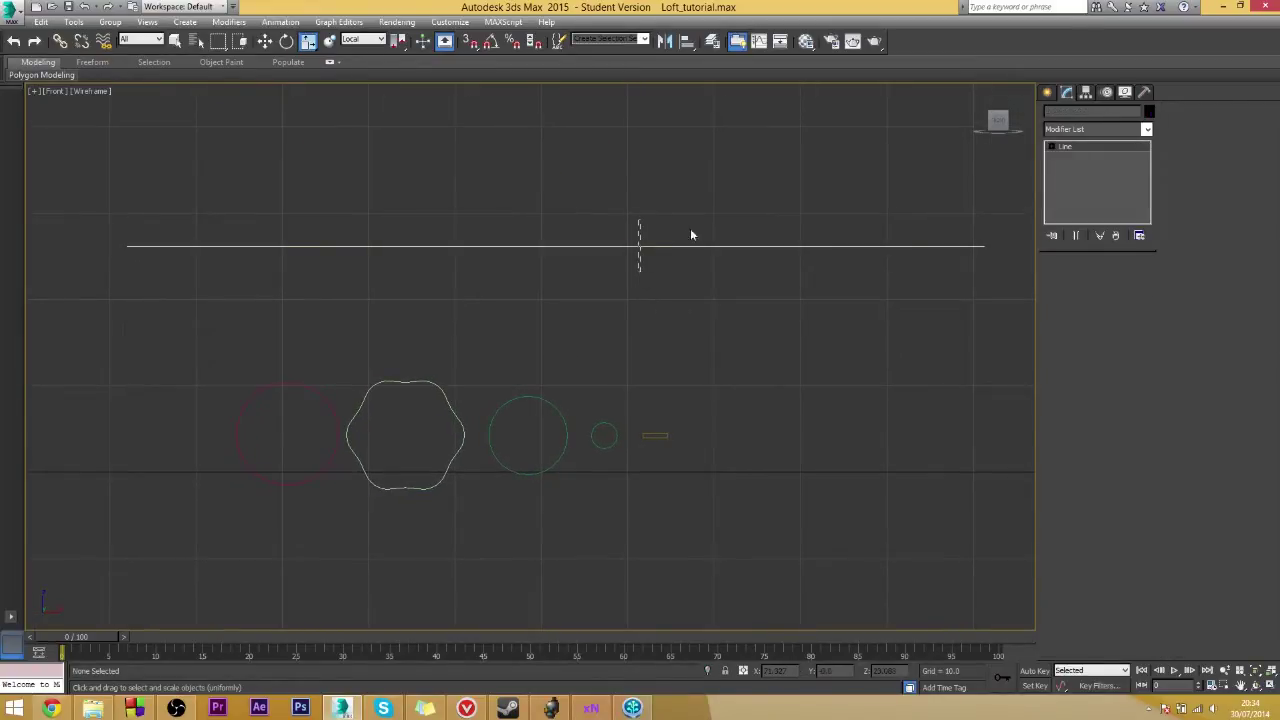
left_click(1048, 92)
left_click(1070, 236)
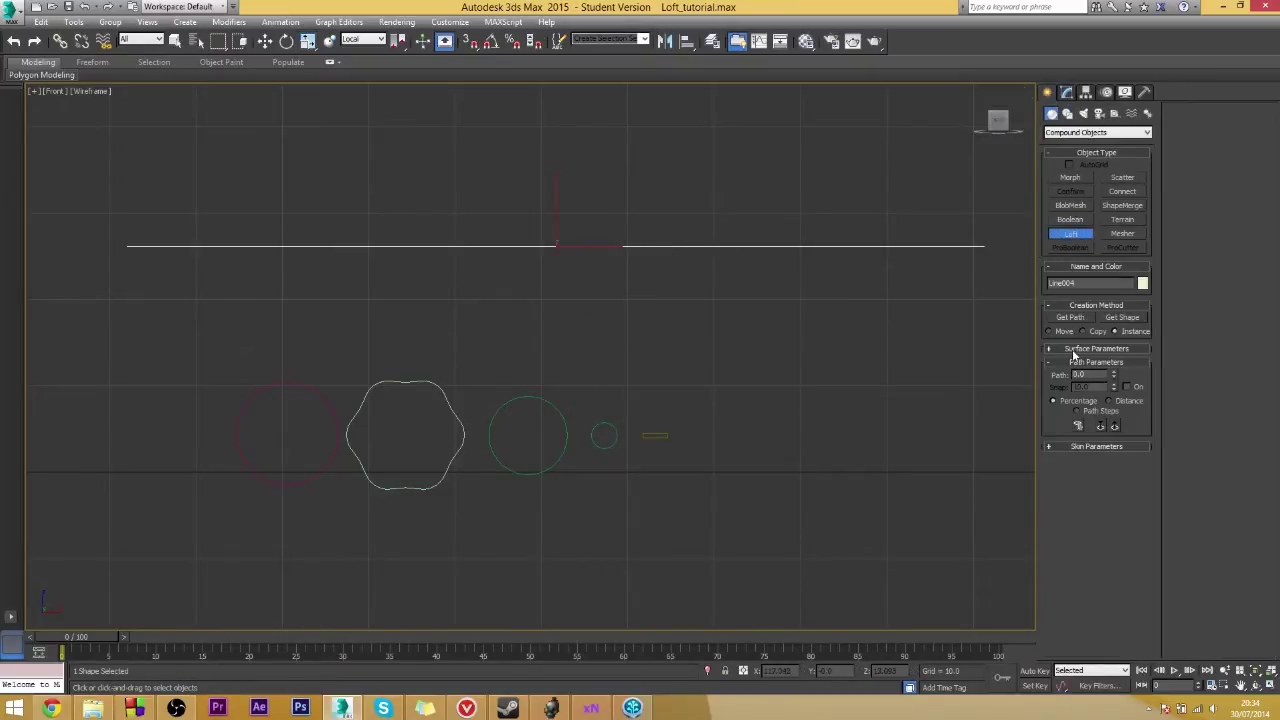
mouse_move(1115, 375)
left_mouse_down()
mouse_move(1114, 350)
mouse_move(1112, 374)
left_mouse_up()
left_click(1122, 317)
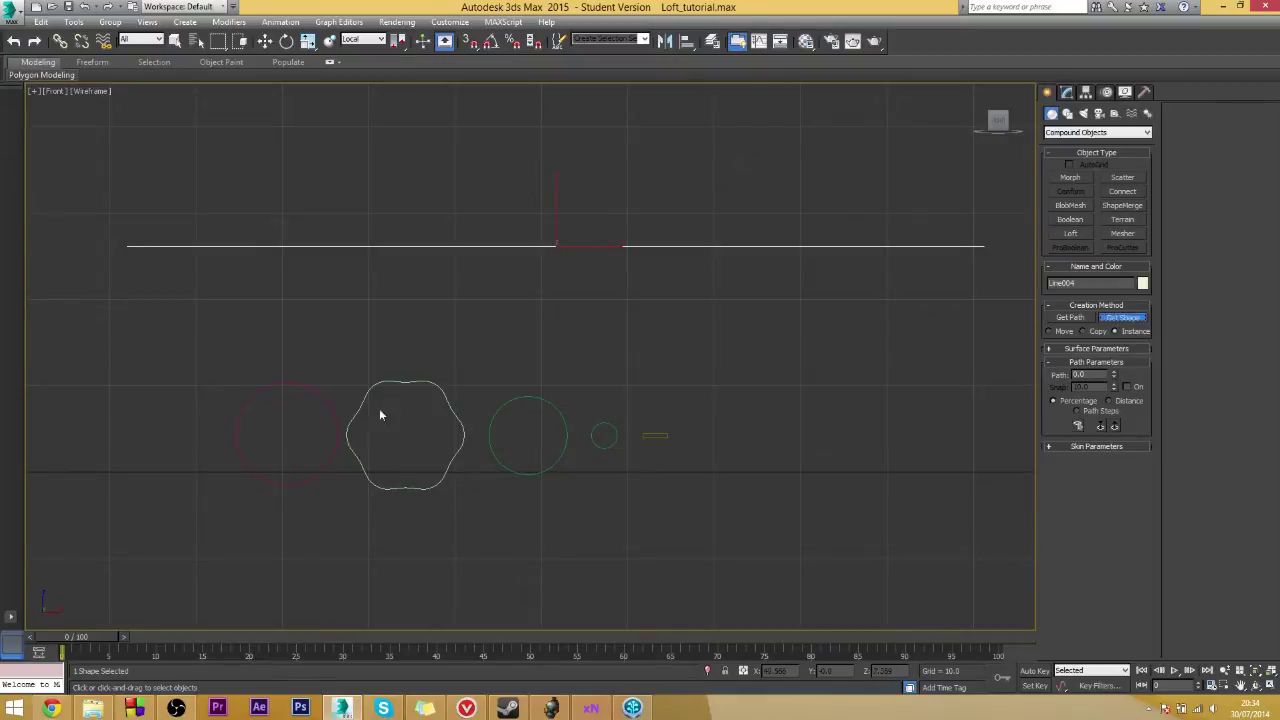
left_click(320, 392)
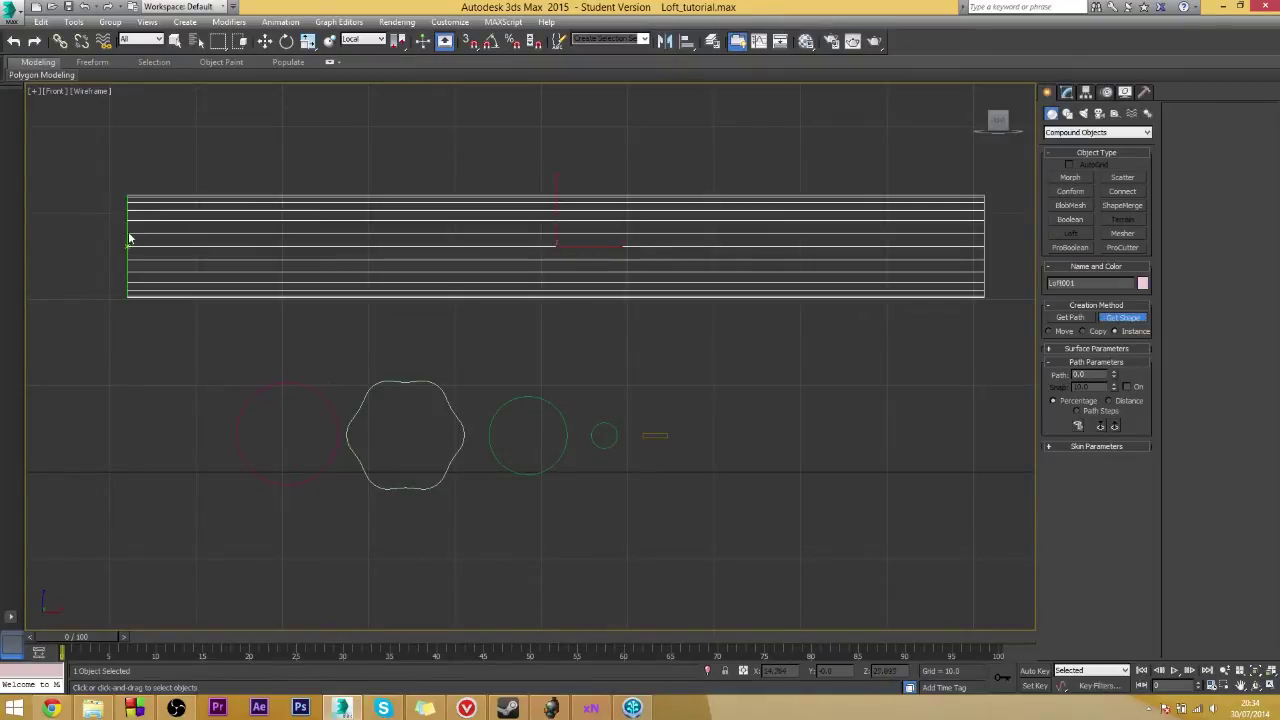
- Examine the lofted cylinder in the shaded Perspective view and return to the full-size Front view
key("alt+w")
middle_click(716, 399)
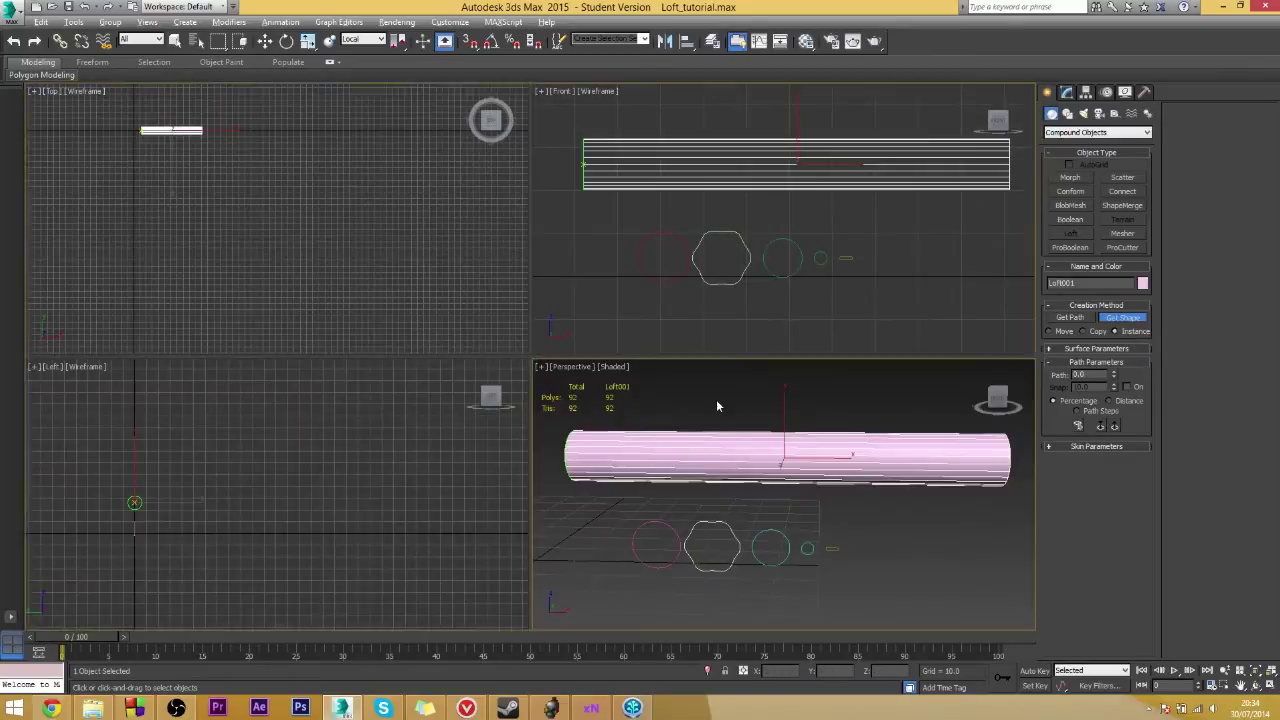
key("alt+w")
mouse_move(469, 277)
middle_mouse_down("alt")
mouse_move(520, 263)
mouse_move(582, 279)
mouse_move(437, 277)
mouse_move(451, 270)
middle_mouse_up("alt")
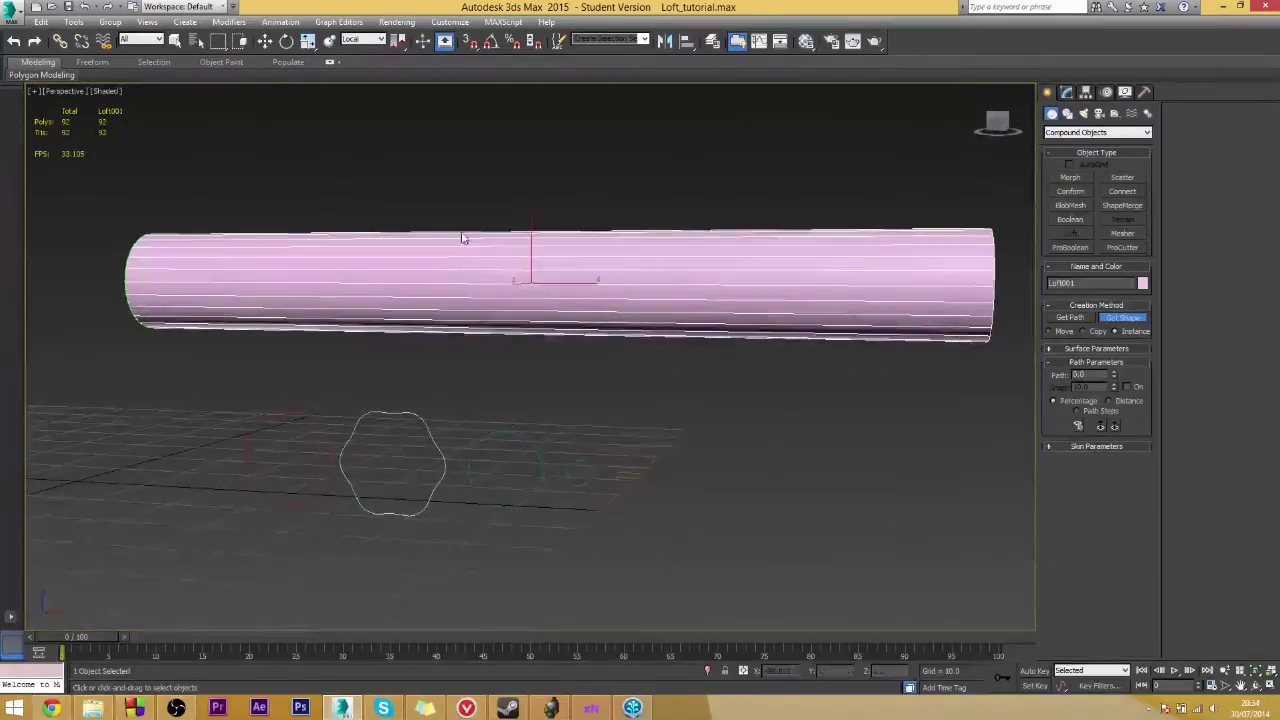
key("alt+w")
middle_click(683, 240)
key("alt+w")
mouse_move(543, 315)
middle_mouse_down()
mouse_move(550, 305)
mouse_move(543, 316)
middle_mouse_up()
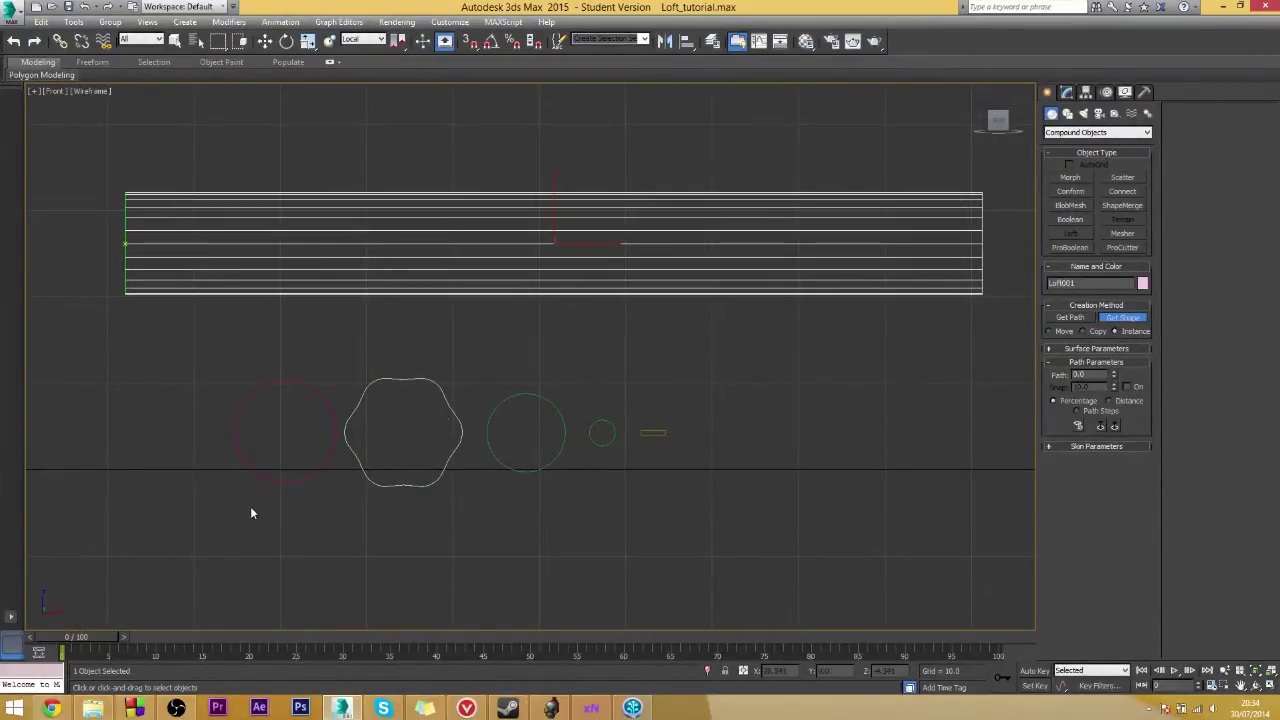
- Select only the loft object, show its modify settings and collapse the Surface Parameters
key("w")
left_click_drag(777, 332, 325, 447)
left_click(836, 336)
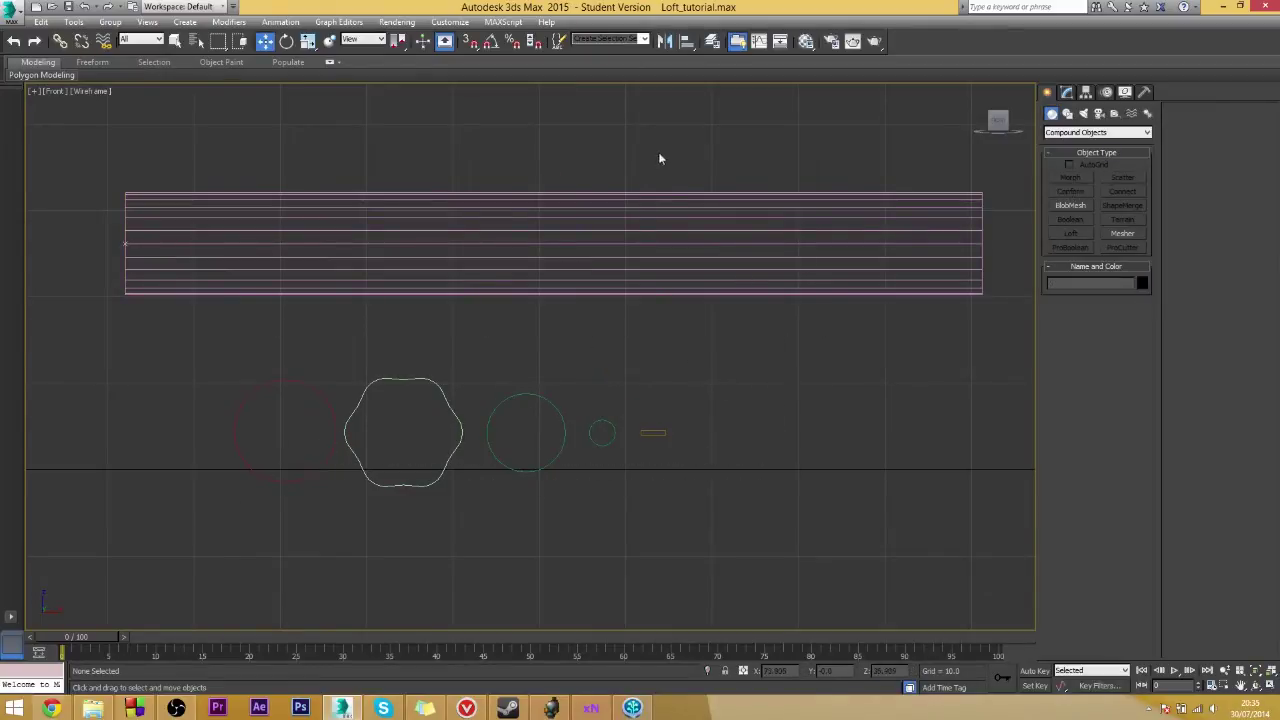
left_click_drag(659, 158, 677, 246)
left_click(1066, 92)
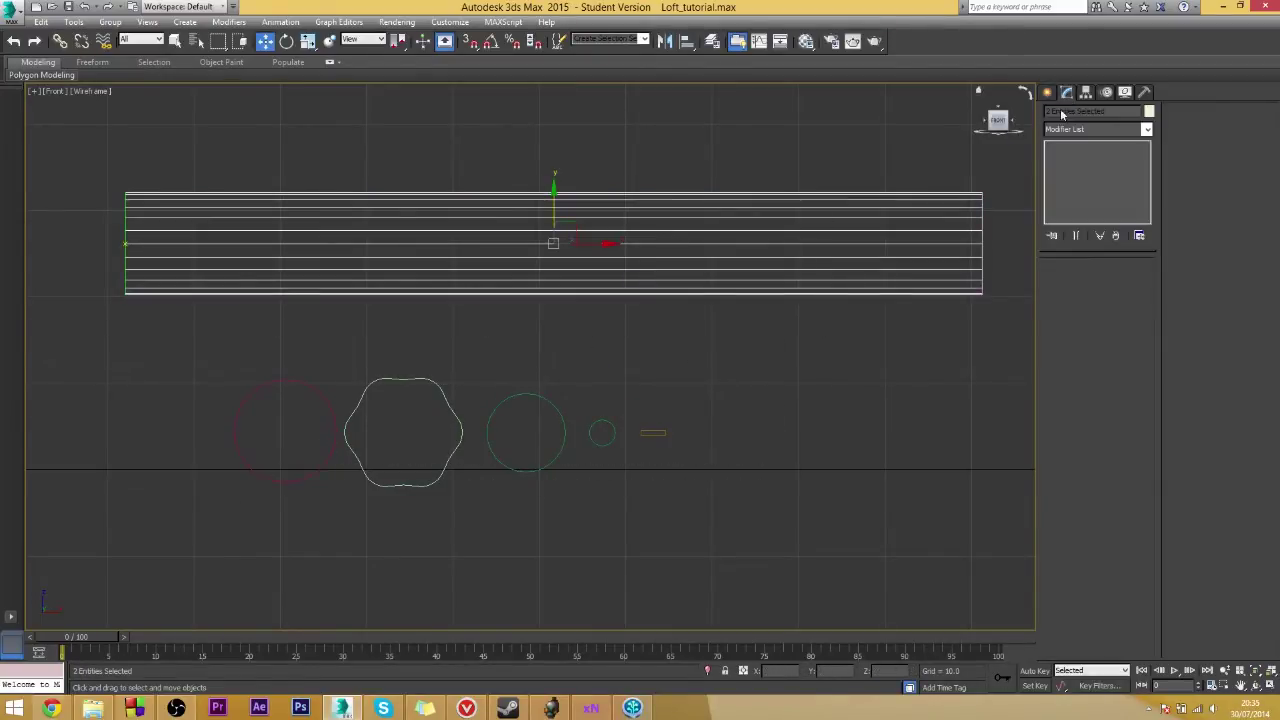
left_click(1047, 92)
left_click(917, 172)
left_click(911, 207)
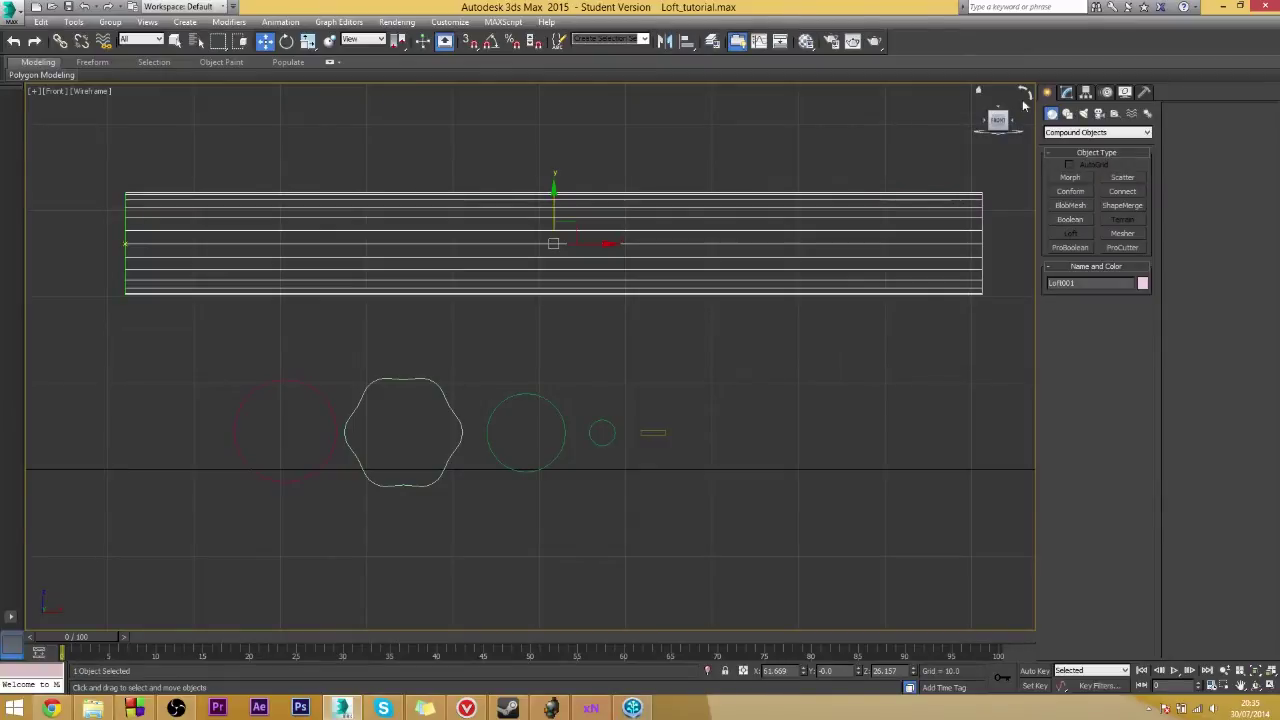
left_click(1066, 92)
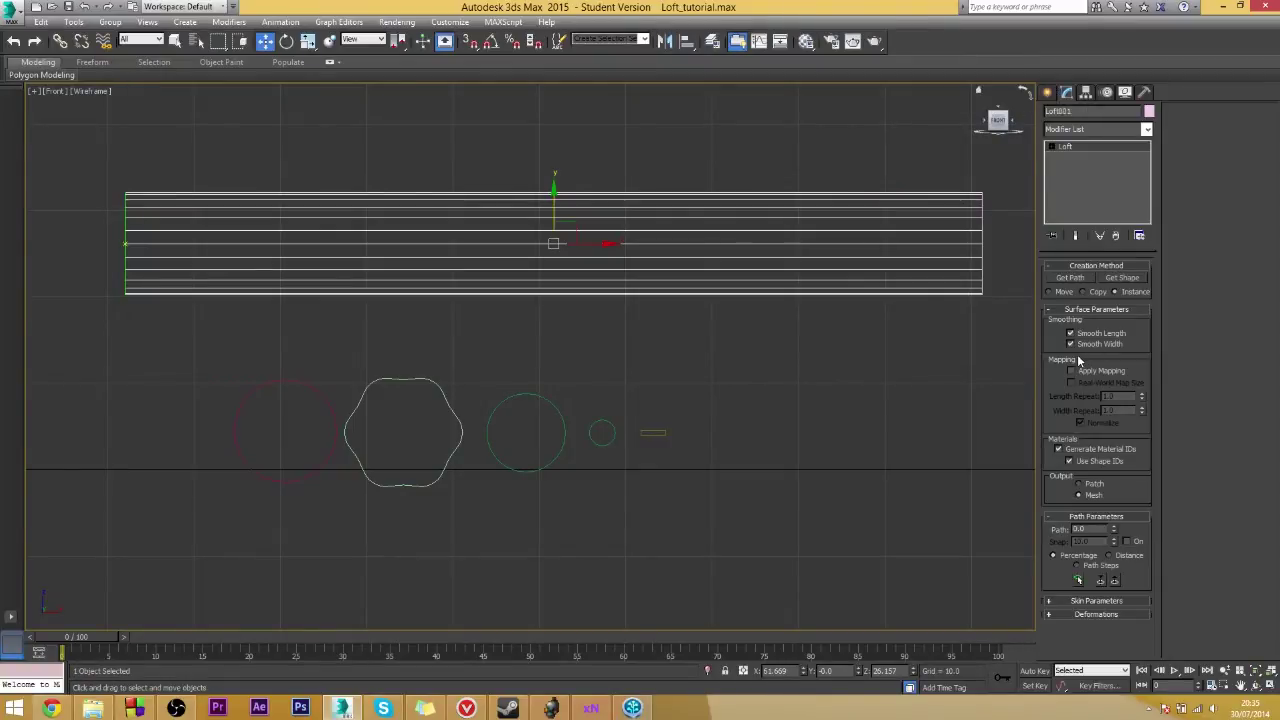
left_click(1080, 309)
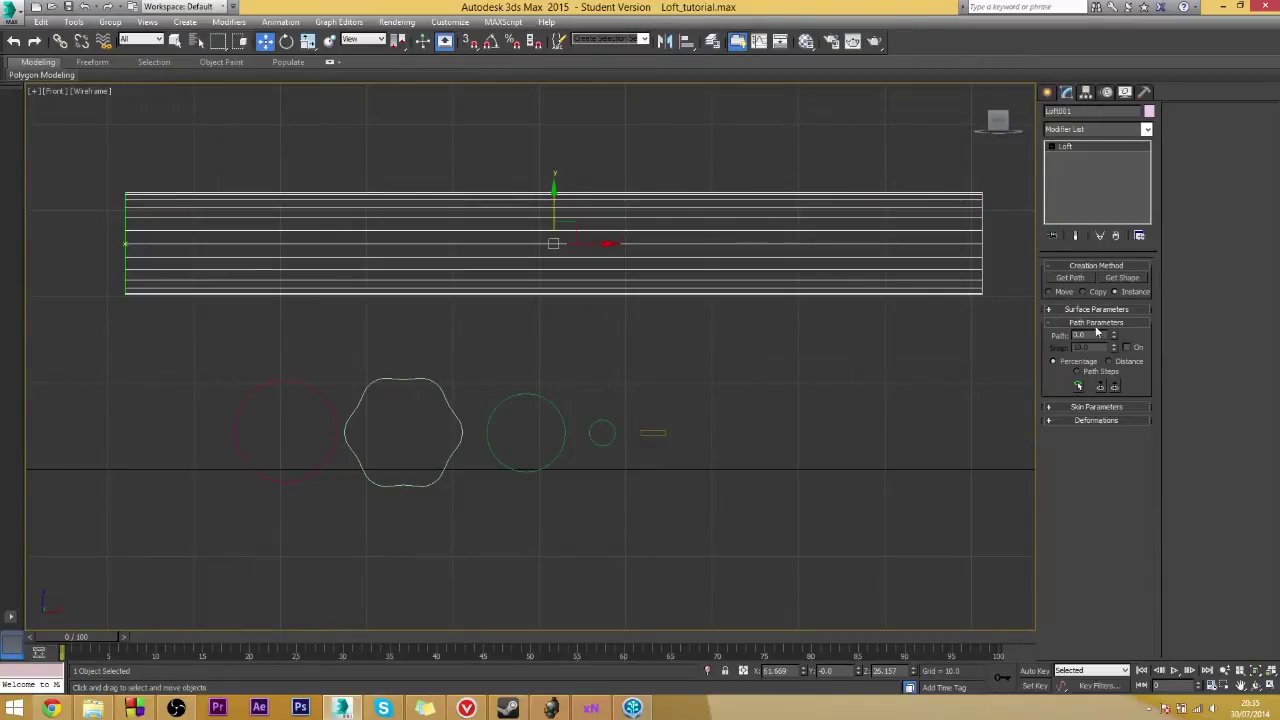
- Add the wavy hexagonal shape to the loft at path position 0.5 percent
left_click_drag(1094, 335, 1041, 343)
type("0.5")
key("Return")
left_click(1126, 277)
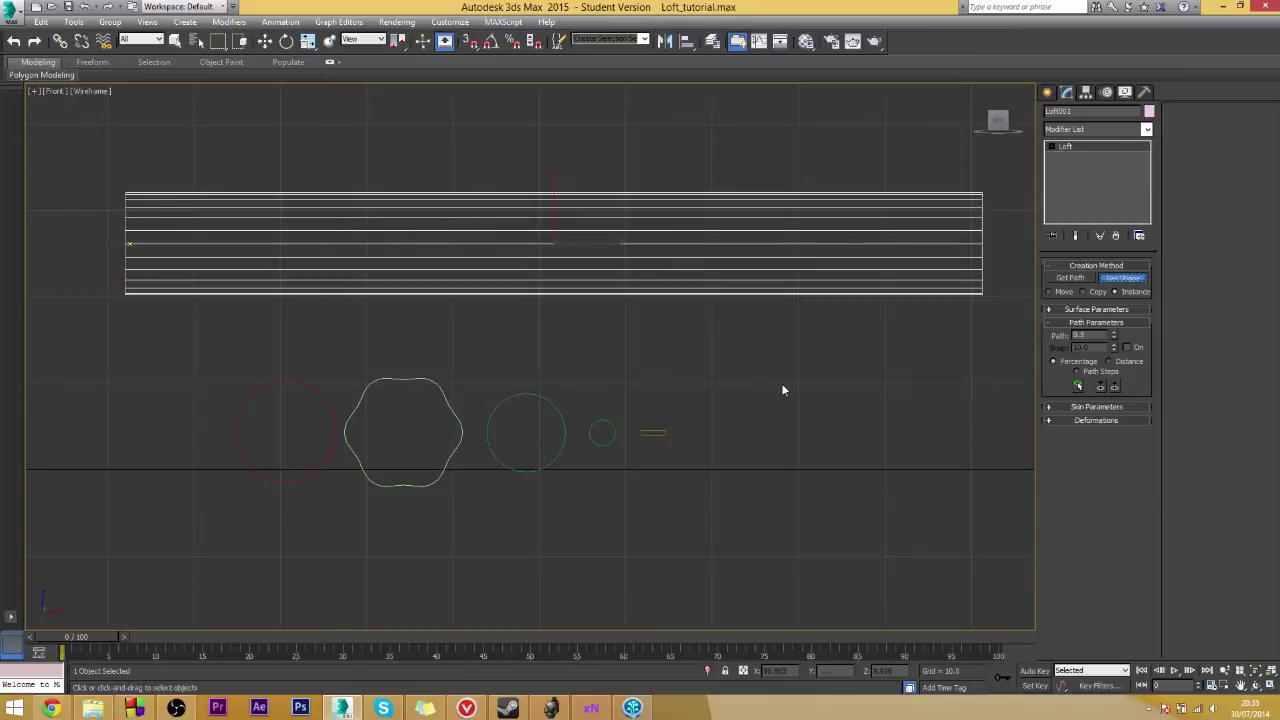
left_click(440, 388)
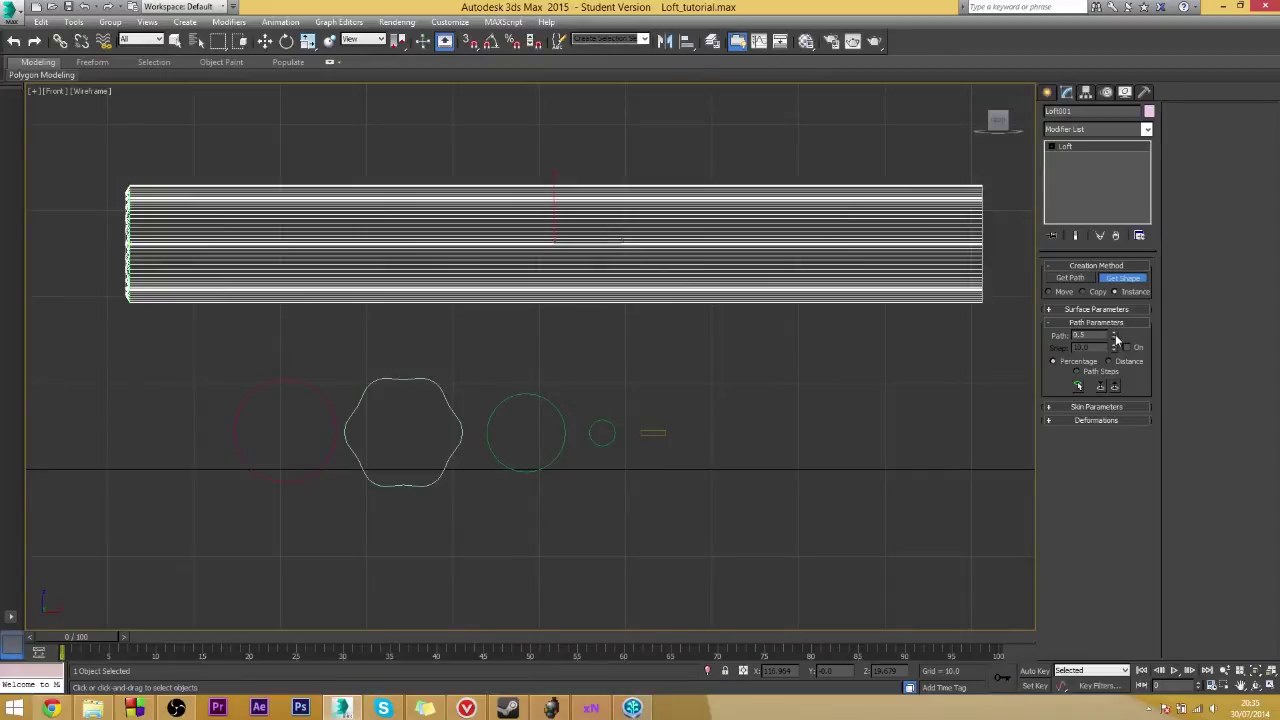
- Set the loft's path position to 39 percent, undo the mistaken medium circle and add the wavy hexagonal shape there
left_click_drag(1116, 340, 1117, 300)
left_click_drag(1156, 567, 1156, 554)
left_click_drag(1115, 340, 1112, 318)
left_click_drag(1086, 165, 1160, 566)
left_click_drag(1114, 338, 1119, 322)
left_click_drag(1099, 226, 1085, 128)
left_click_drag(1000, 187, 1086, 245)
left_click_drag(1210, 608, 1243, 515)
left_click_drag(1215, 577, 1214, 588)
type("39")
key("Return")
left_click(562, 410)
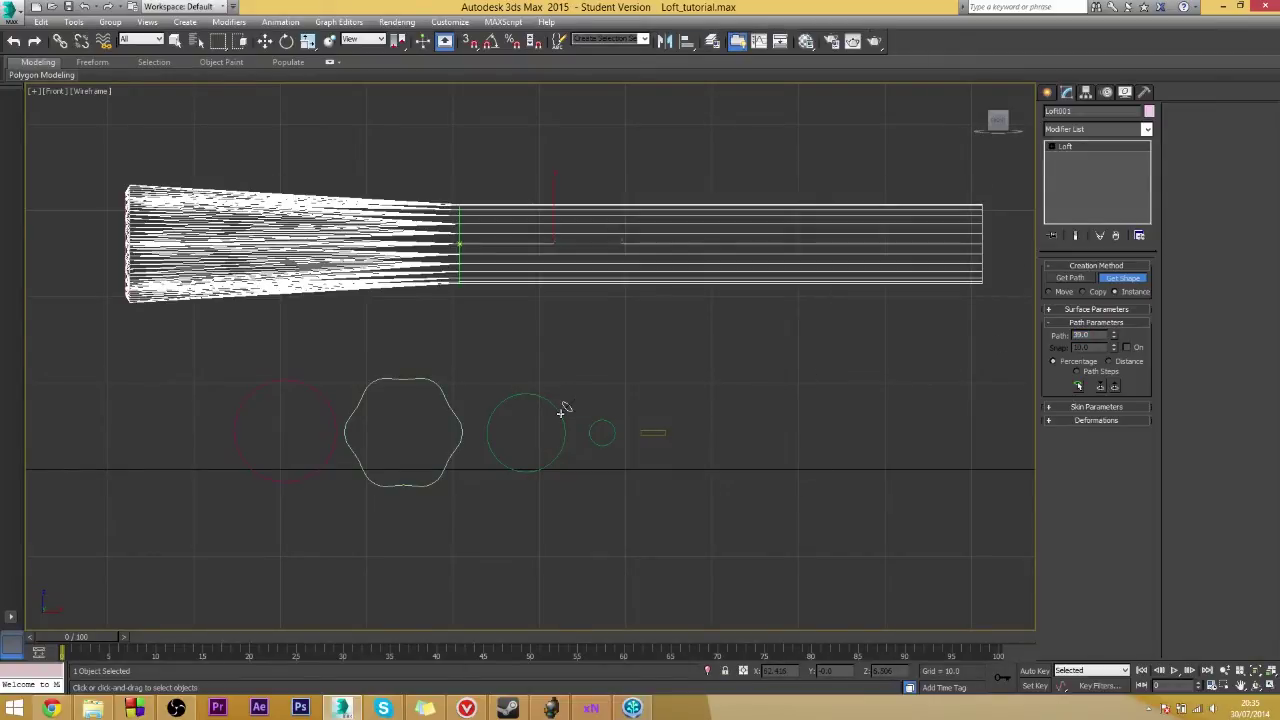
key("ctrl+z")
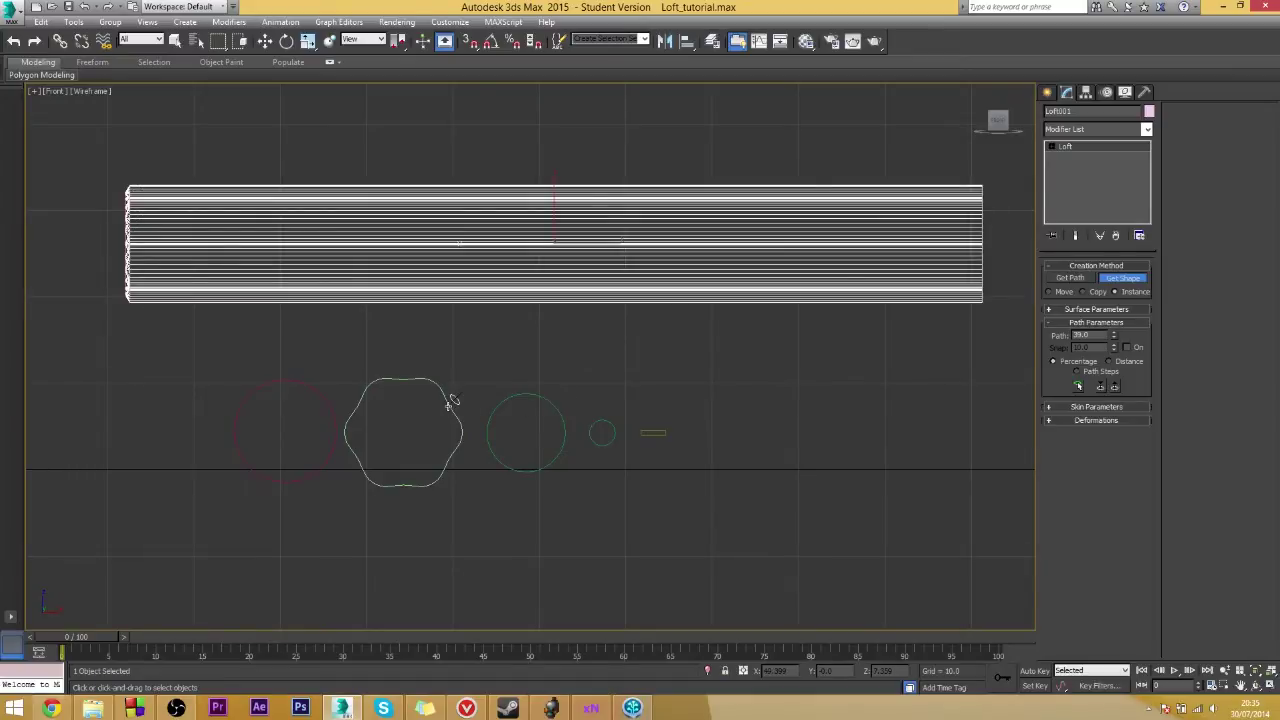
left_click(449, 404)
- Add the medium green circle to the loft at path position 44 percent to narrow the handle
double_click(1084, 335)
key("BackSpace")
left_click_drag(1113, 338, 1108, 323)
left_click_drag(1098, 335, 1044, 333)
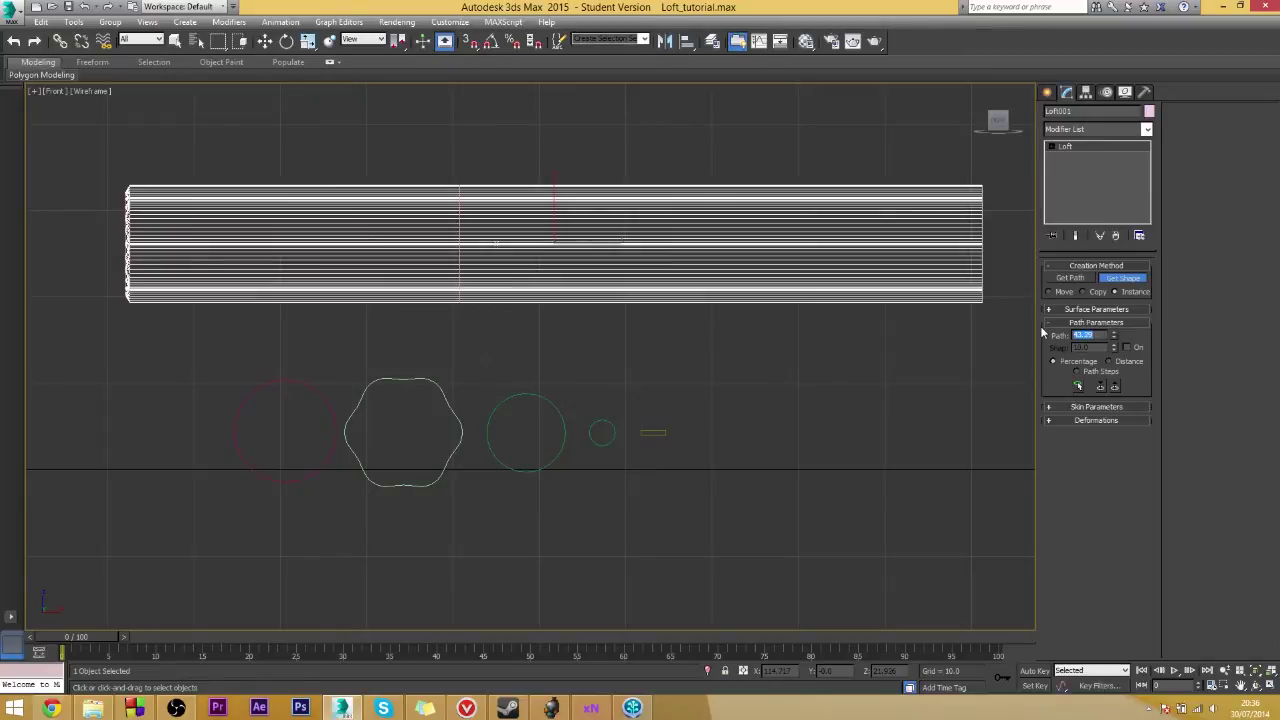
type("43")
key("Return")
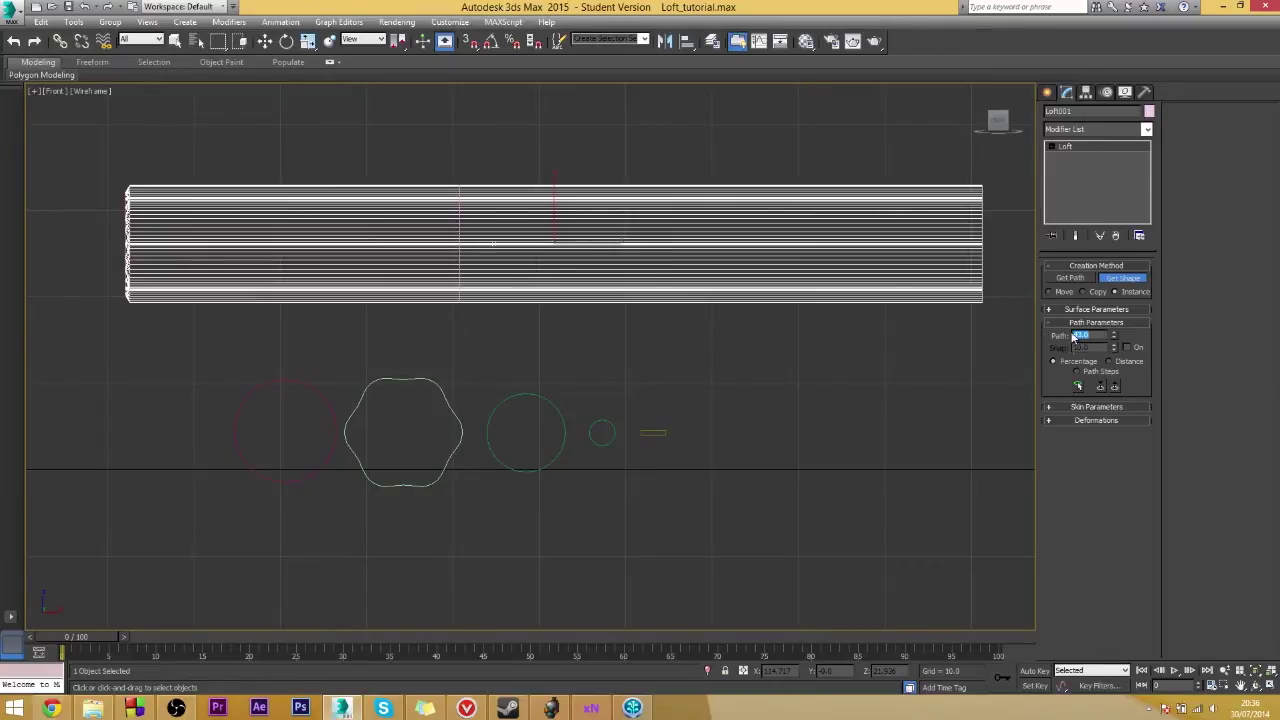
type("44")
key("Return")
left_click(558, 405)
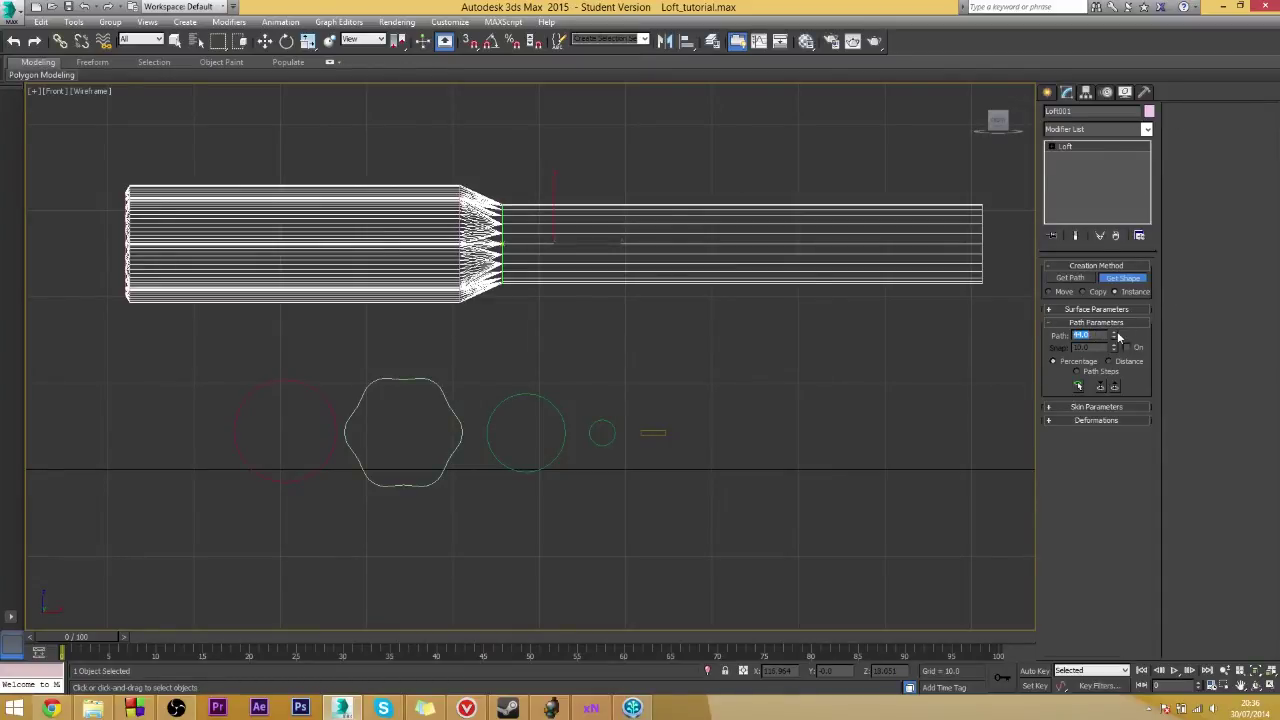
- Add the wavy hexagonal shape to the loft again at path position 48.5 percent
left_click_drag(1116, 337, 1115, 330)
left_click_drag(1106, 335, 972, 338)
type("48")
key("Return")
type("48.5")
key("Return")
left_click(447, 397)
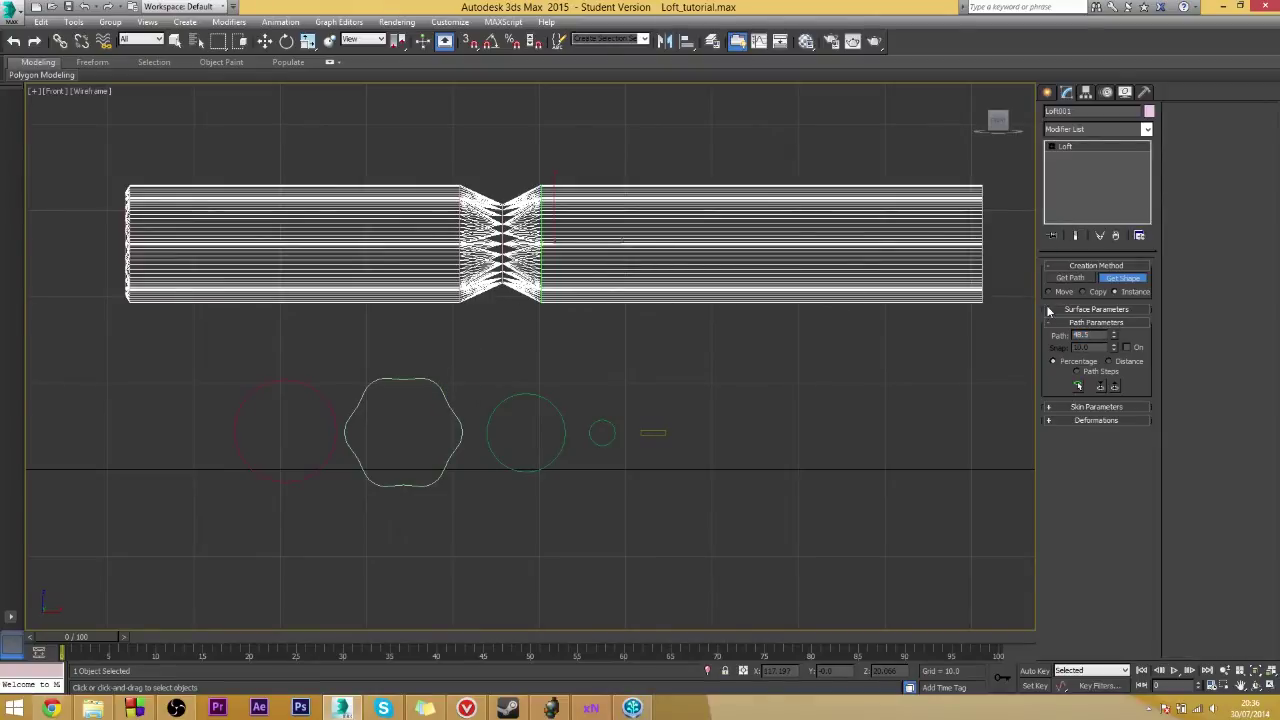
- Add the small green circle to the loft at path position 49 percent and again at about 93.5 percent
left_click_drag(1094, 335, 1049, 343)
type("49")
key("Return")
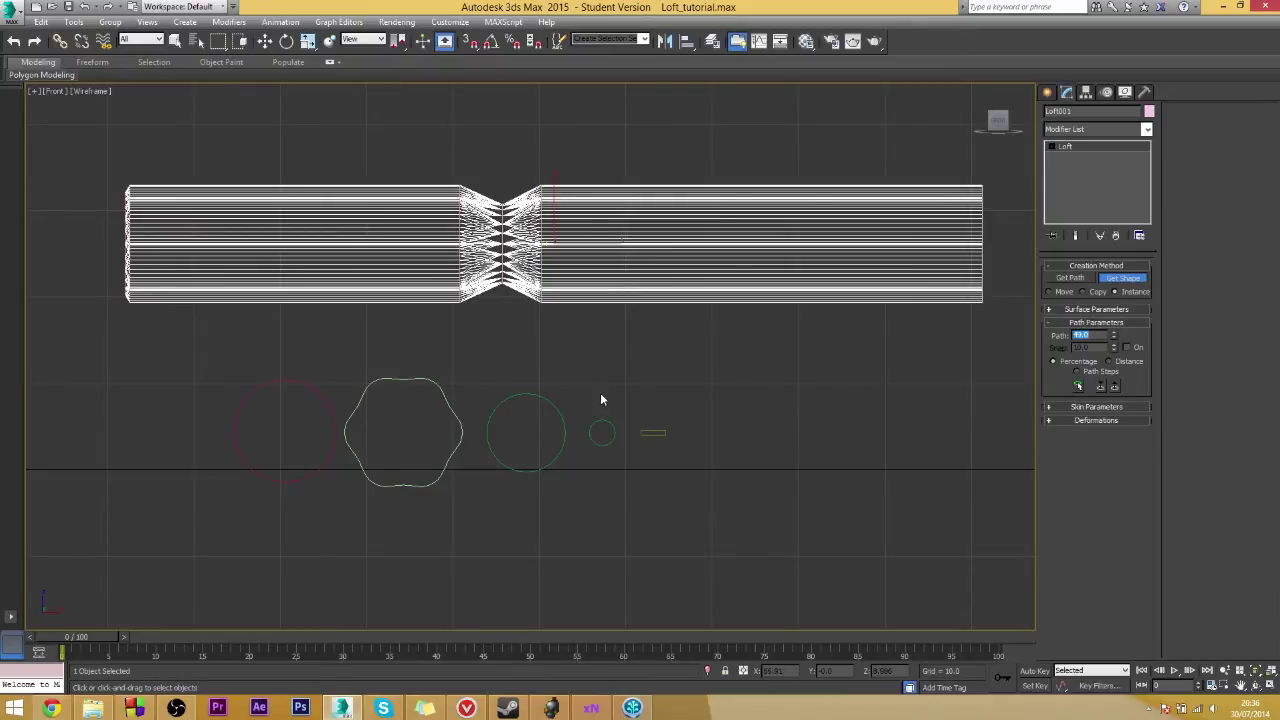
left_click(604, 420)
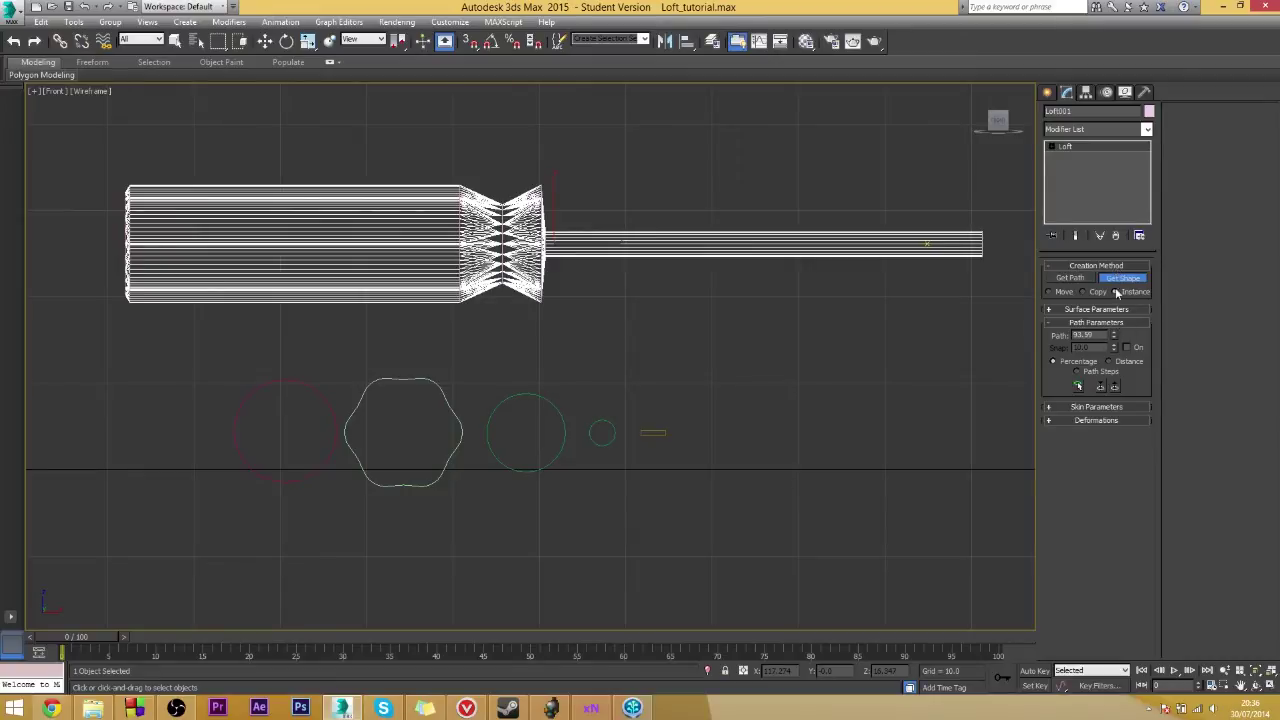
left_click(601, 413)
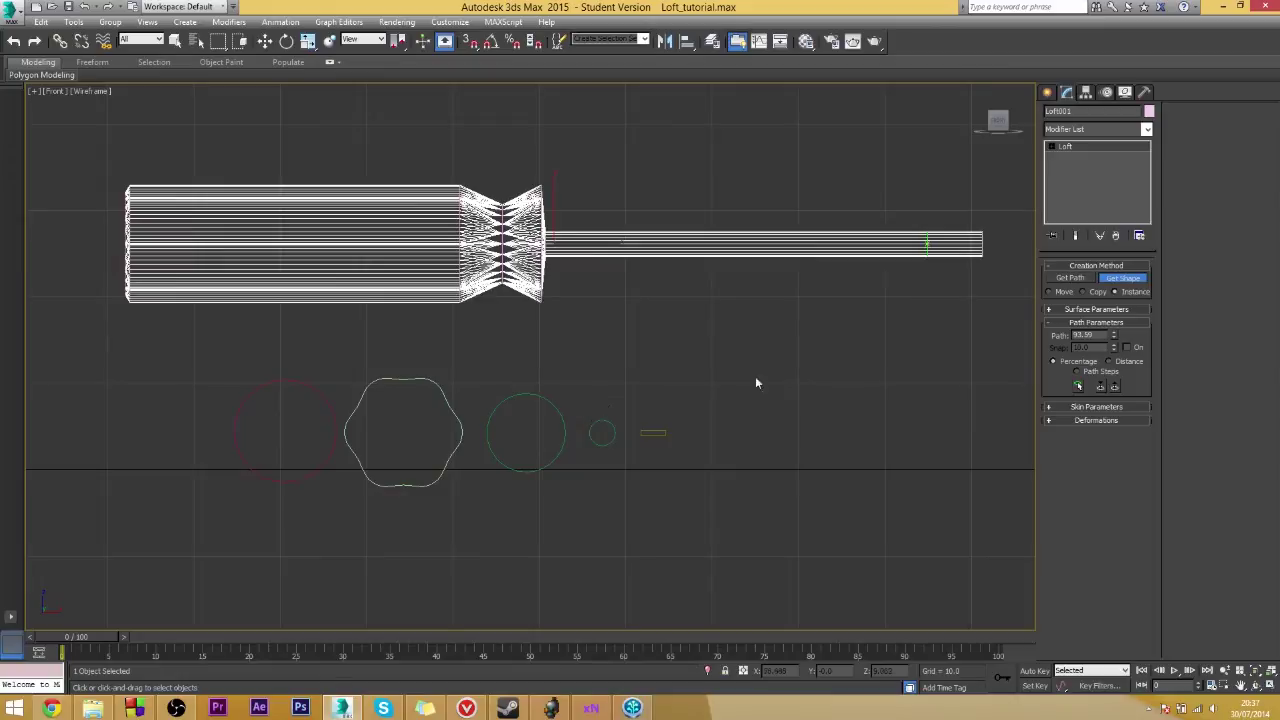
- Add the thin rectangle to the loft at path position 96.5 percent to form the flat tip
left_click(1115, 336)
left_click(1114, 332)
left_click(1114, 338)
left_click(1114, 341)
type("97")
key("Return")
key("BackSpace")
type("96.5")
key("Return")
left_click(660, 432)
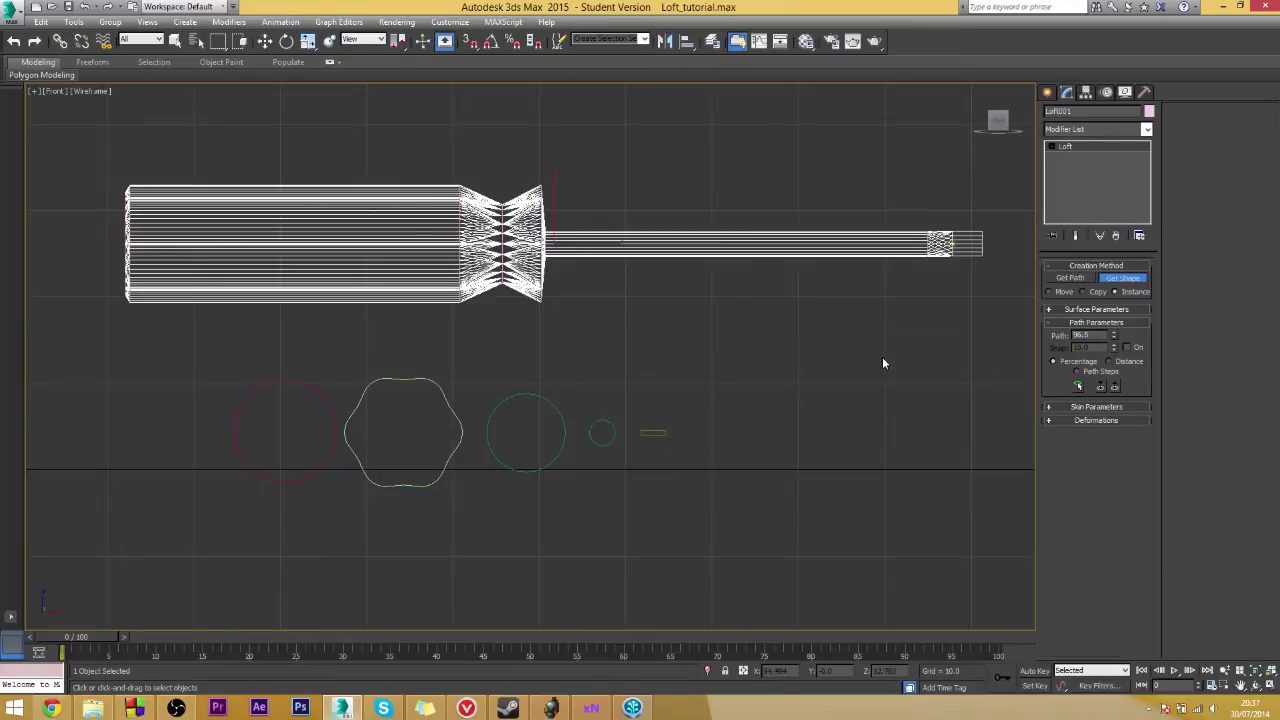
- Set the loft's path position to 100 percent and change its surface output to Patch
left_click_drag(1114, 338, 1116, 305)
key("alt+w")
left_click(886, 447)
key("alt+w")
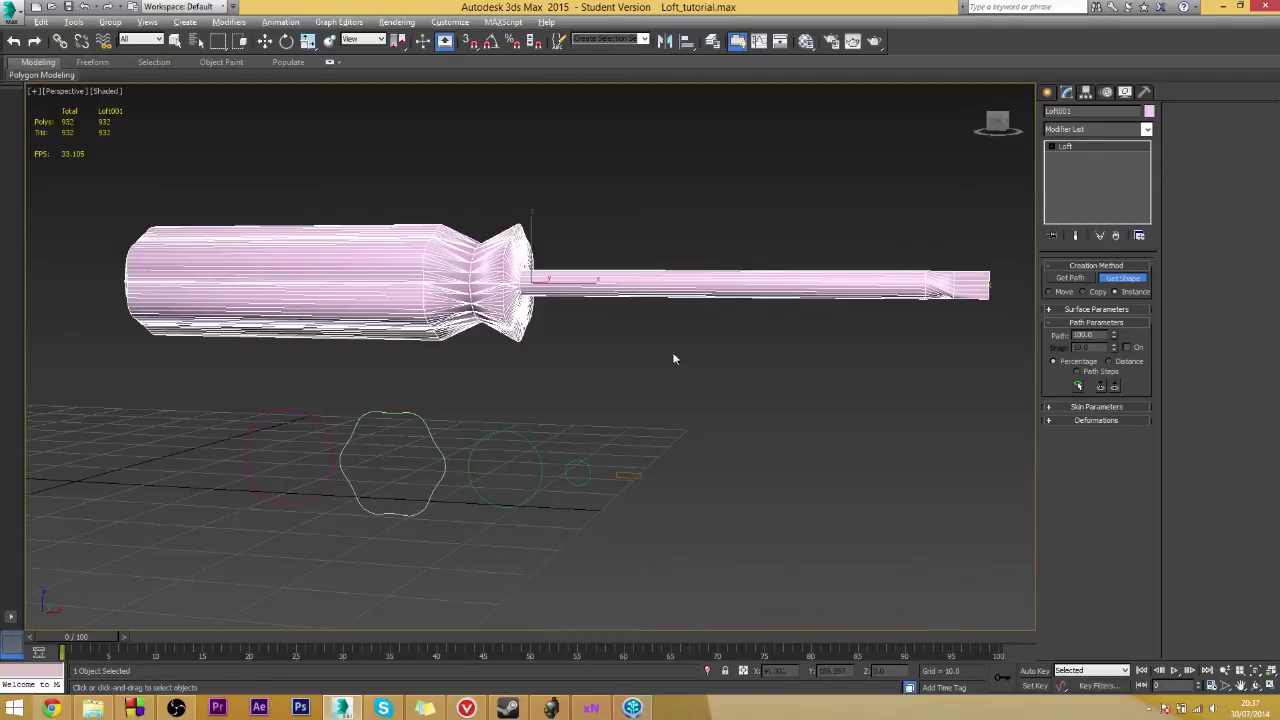
left_click(1094, 310)
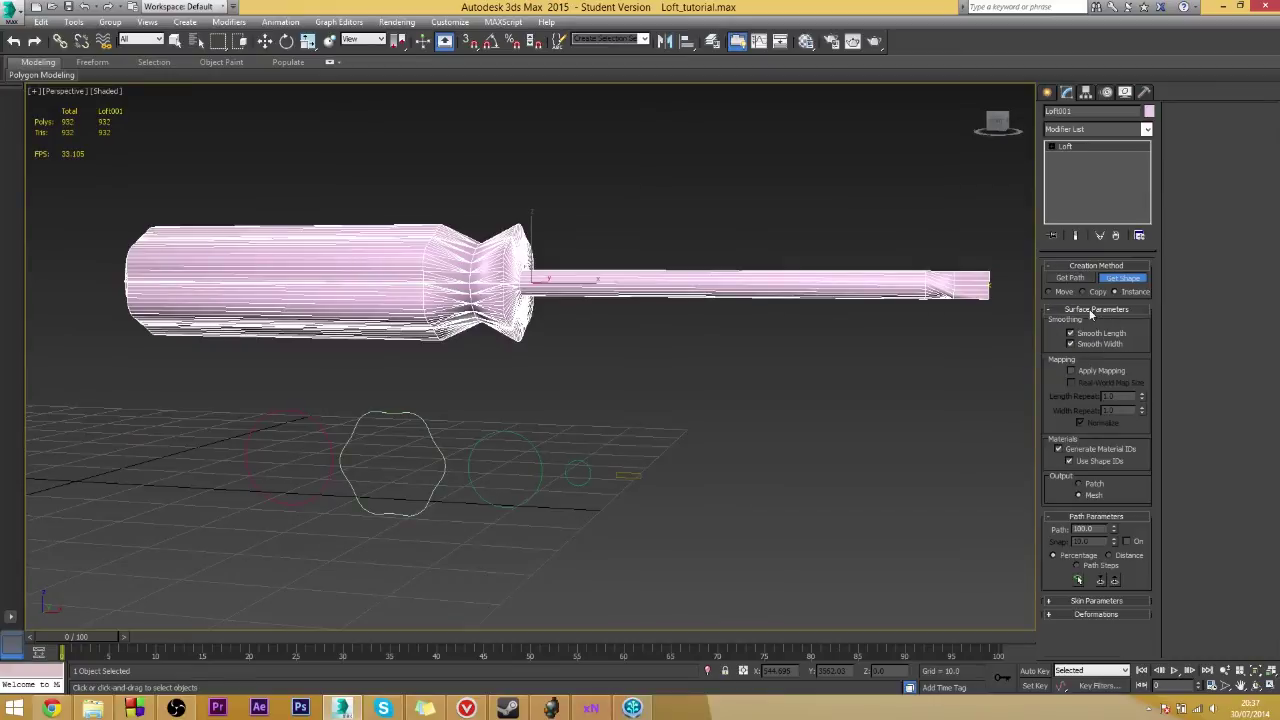
left_click(1079, 484)
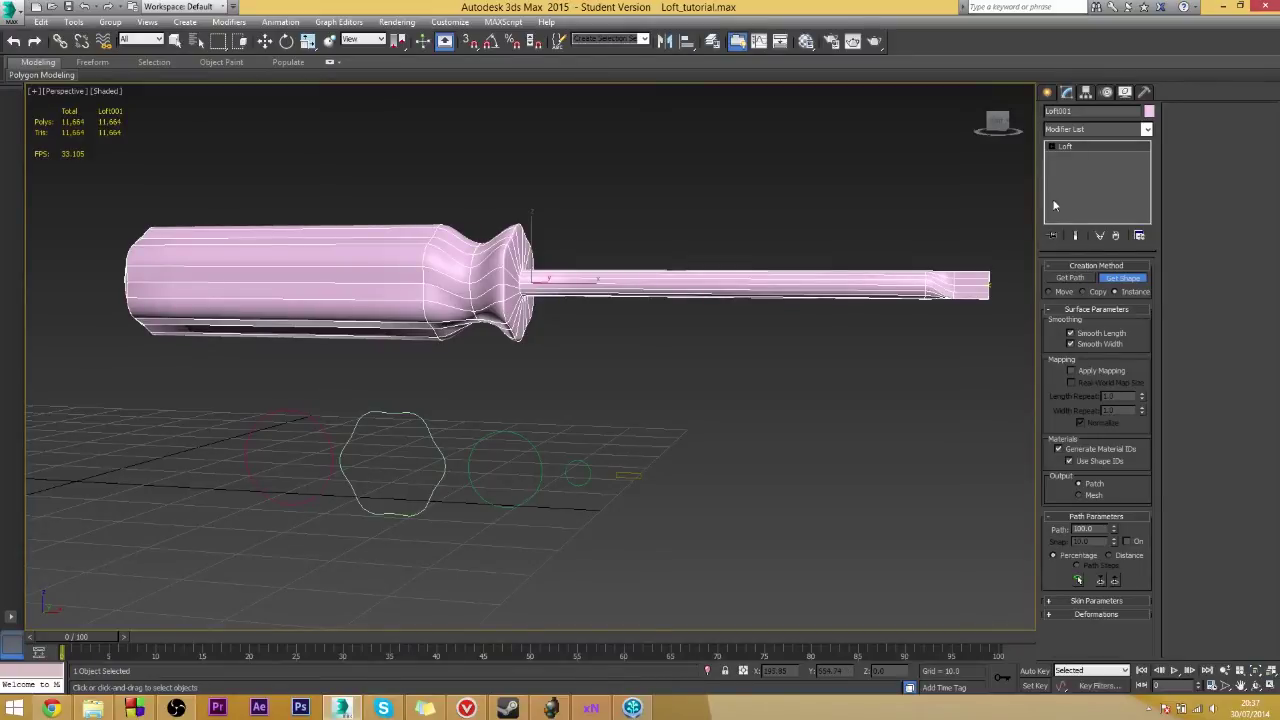
- Enter the loft's Shape sub-object level and rotate the rectangular cross-section where the flat tip begins
left_click(1053, 146)
left_click(1075, 157)
middle_click_drag(983, 262, 913, 265)
left_click_drag(873, 312, 872, 316)
middle_click_drag(915, 289, 794, 297, "alt")
scroll(875, 285, "up", 3)
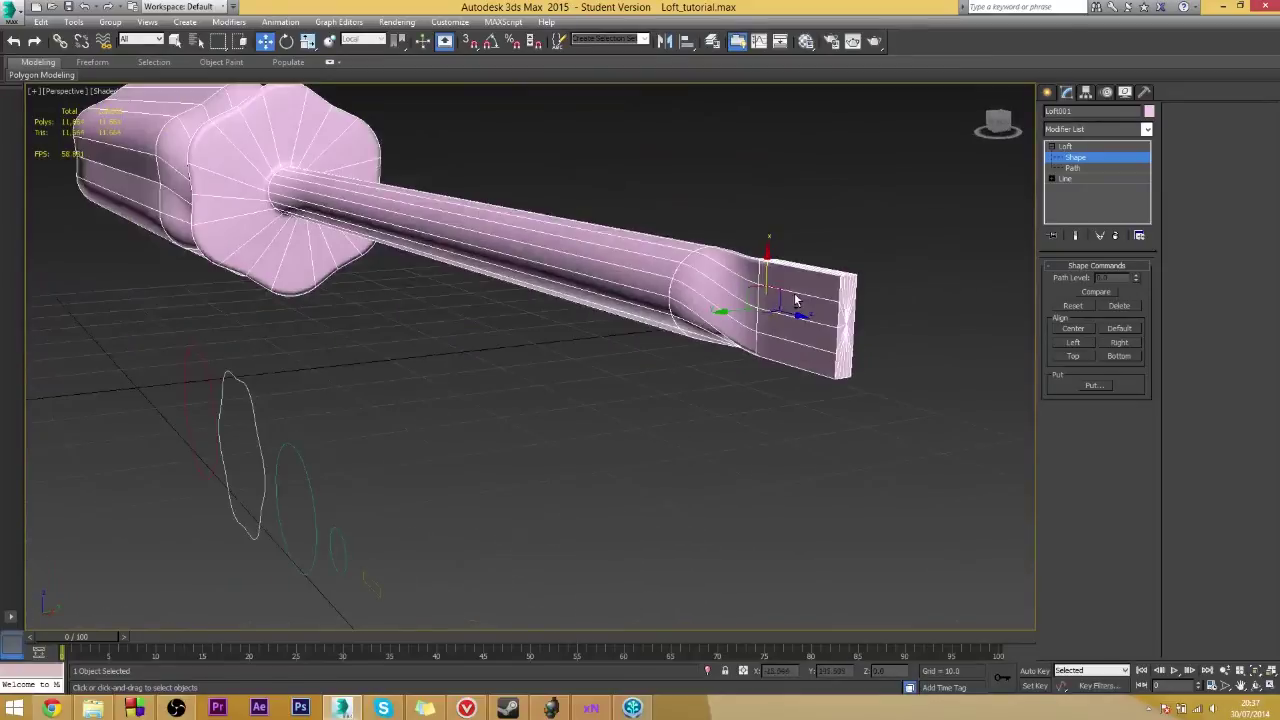
key("e")
left_click_drag(728, 297, 760, 252)
middle_click_drag(760, 252, 871, 290, "alt")
- Scale down the cross-section at the very end of the loft to taper the flat tip, and leave sub-object editing
left_click(843, 372)
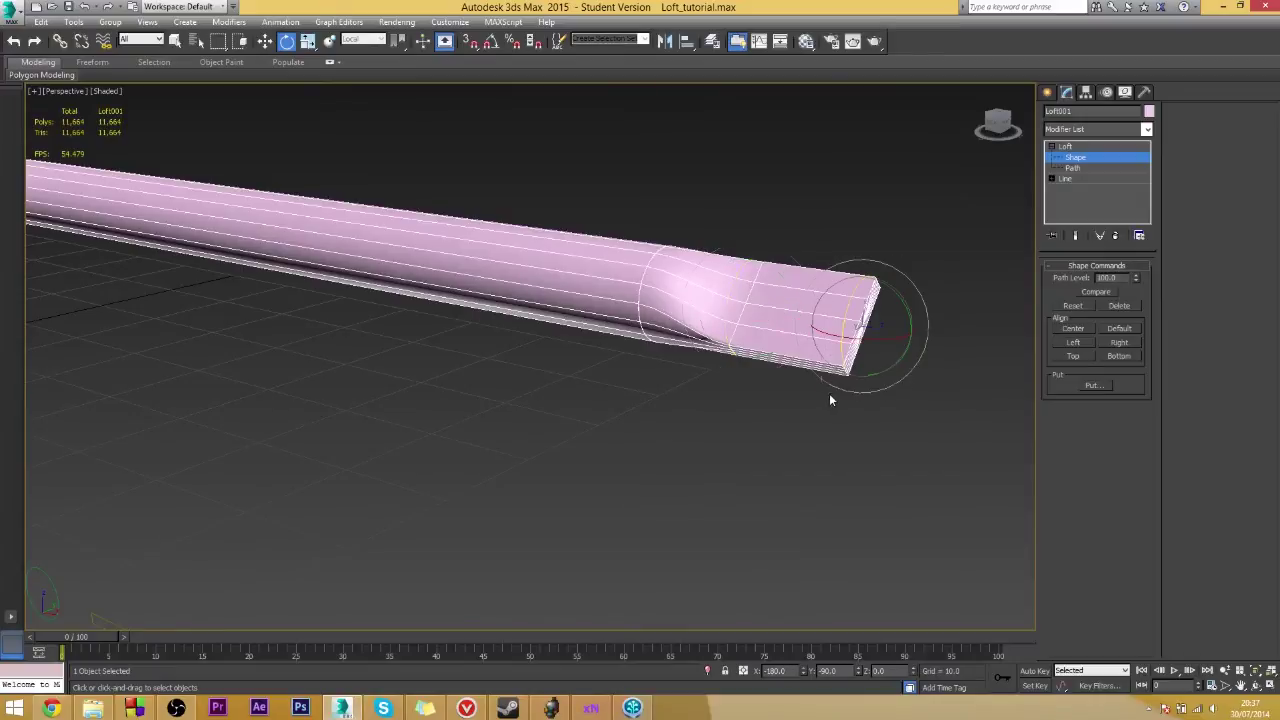
key("r")
left_click_drag(858, 316, 857, 383)
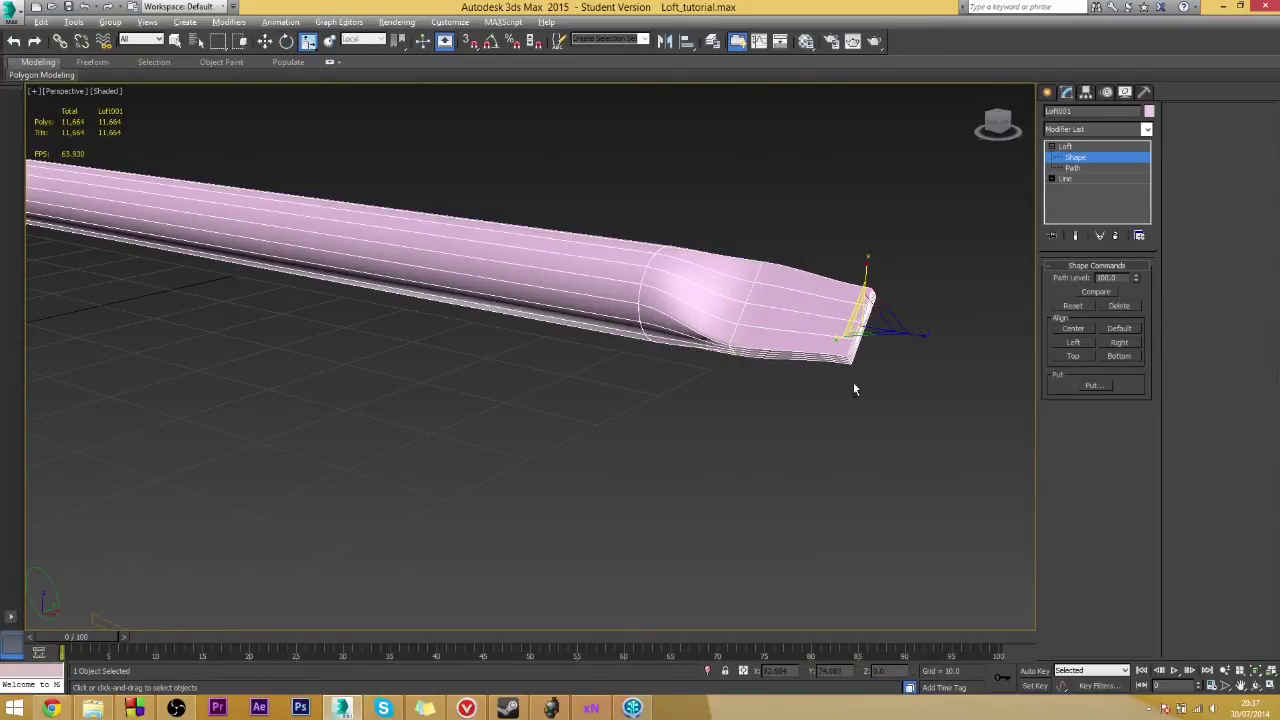
middle_click_drag(857, 383, 1010, 306, "alt")
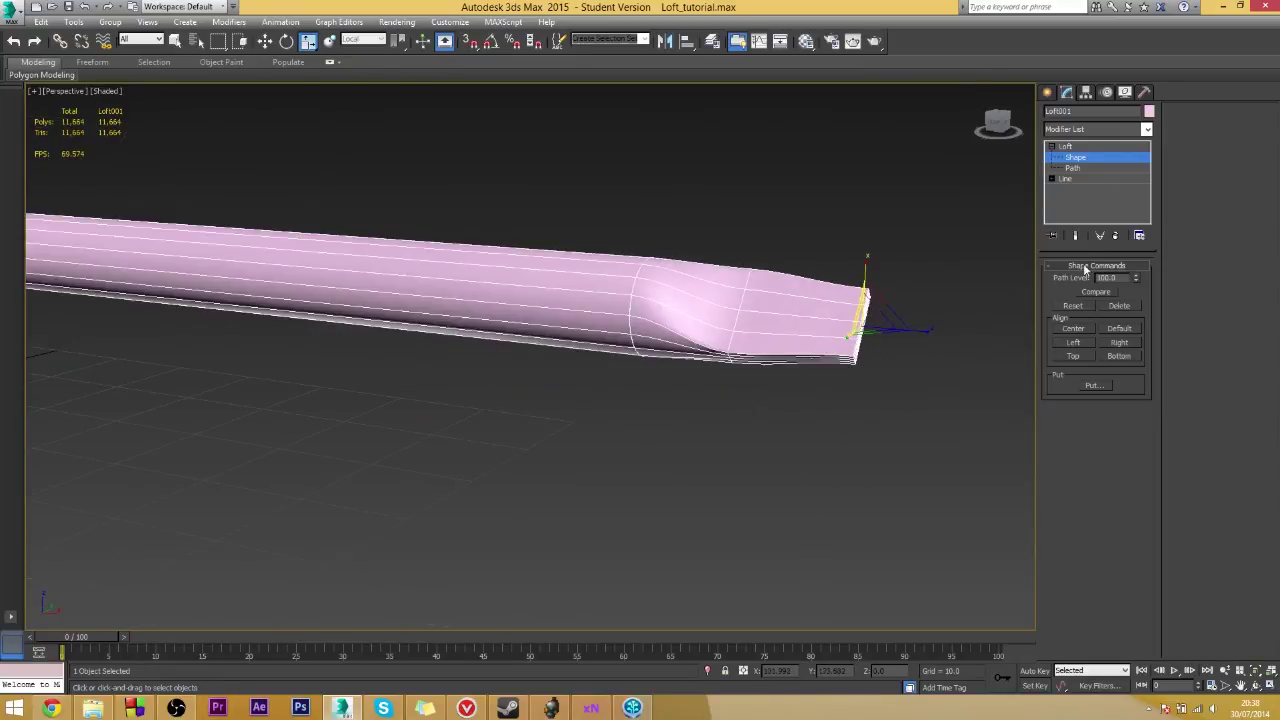
left_click(1064, 148)
left_click(999, 334)
scroll(513, 300, "down", 2)
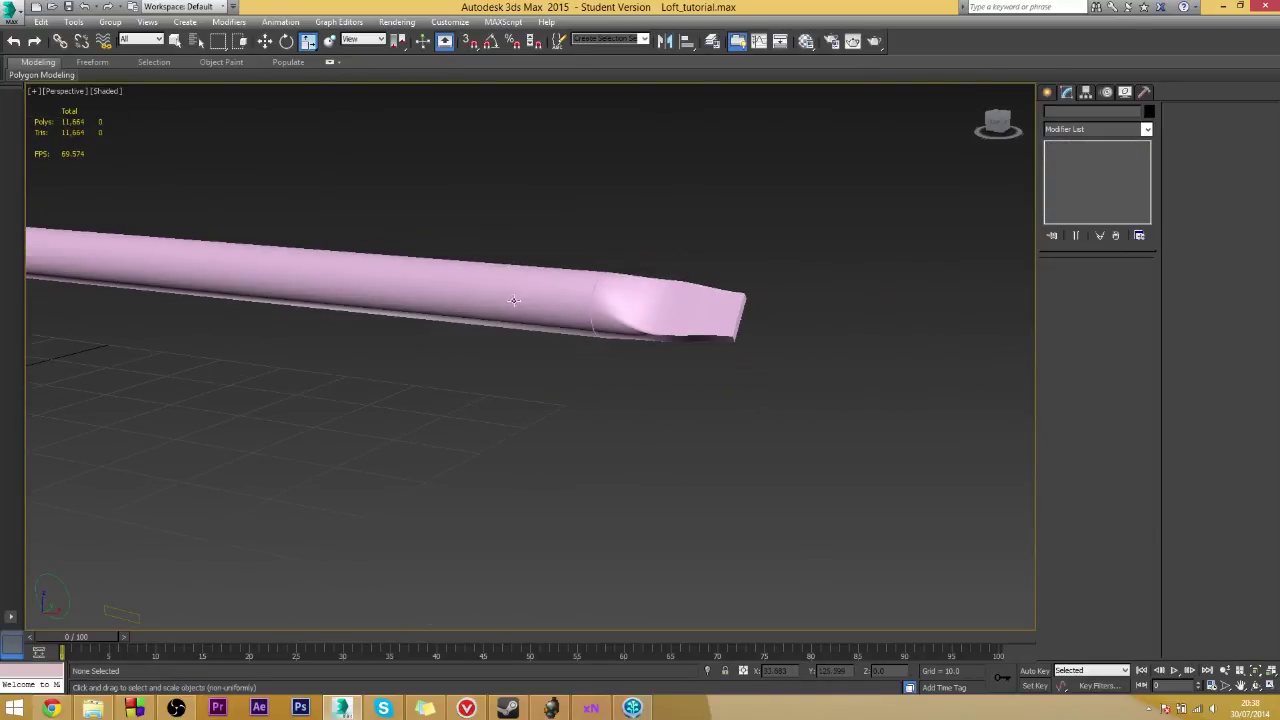
- Change the screwdriver loft's object color to dark blue and deselect it
left_click(516, 300)
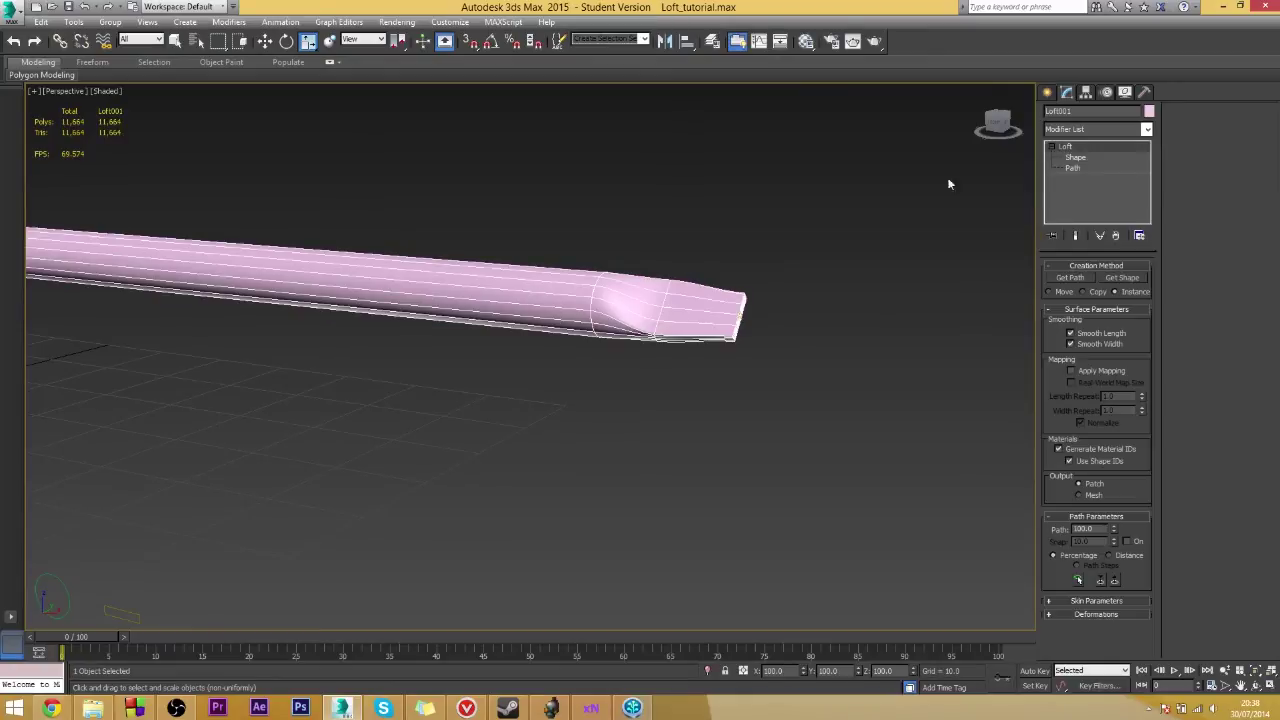
left_click(1152, 112)
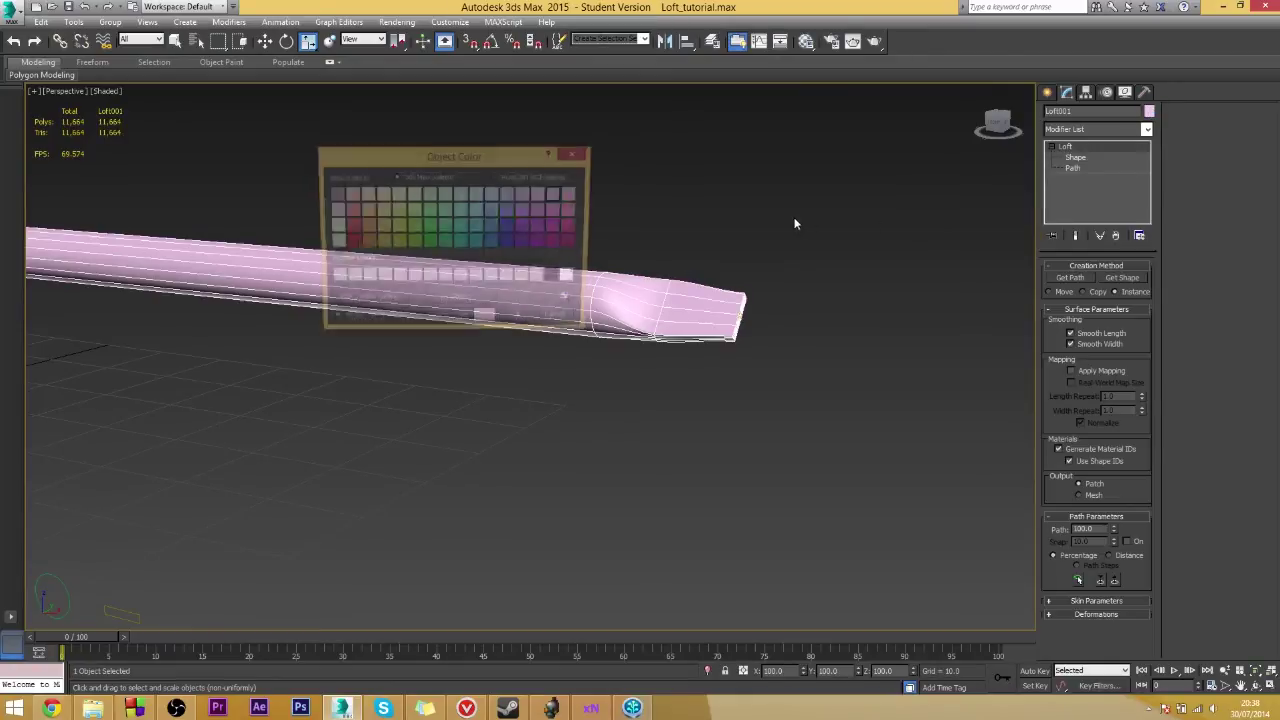
left_click(508, 243)
left_click(517, 320)
left_click(565, 376)
- Examine the finished screwdriver's handle, neck and shaft from several angles
middle_click_drag(262, 406, 546, 408)
scroll(546, 408, "down", 4)
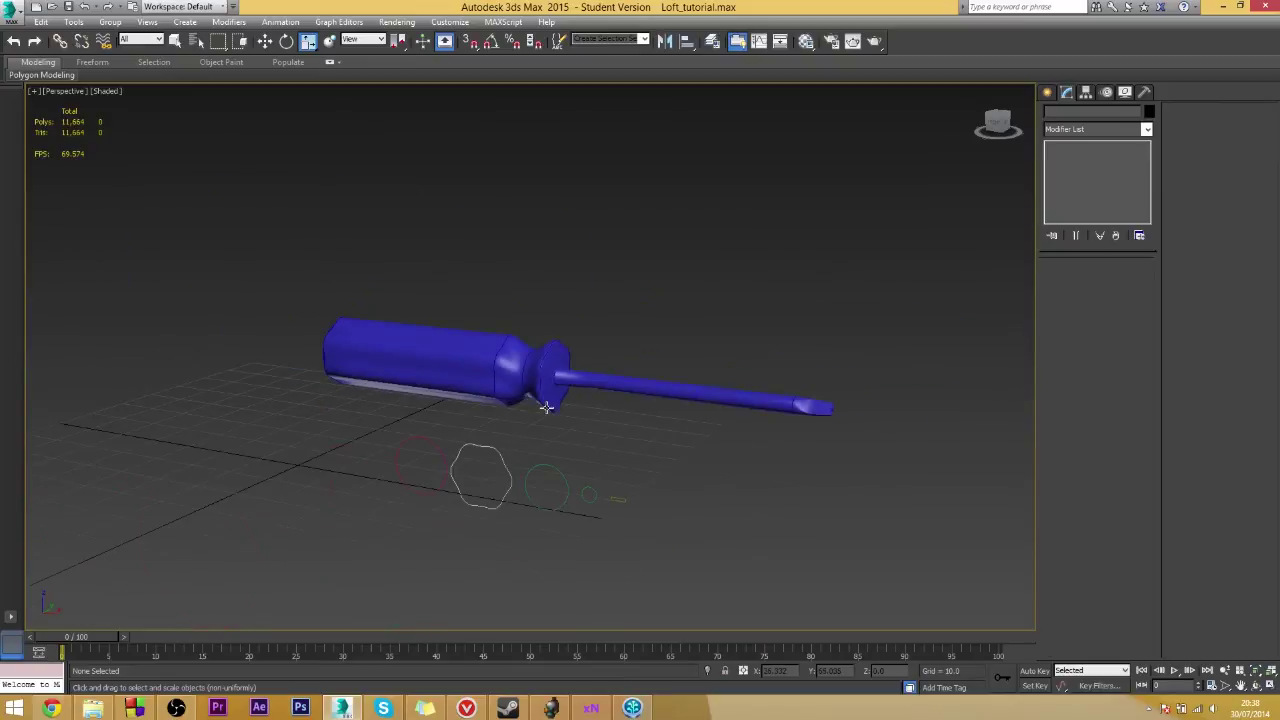
mouse_move(659, 425)
middle_mouse_down("alt")
mouse_move(686, 366)
mouse_move(680, 423)
mouse_move(475, 386)
mouse_move(674, 420)
middle_mouse_up("alt")
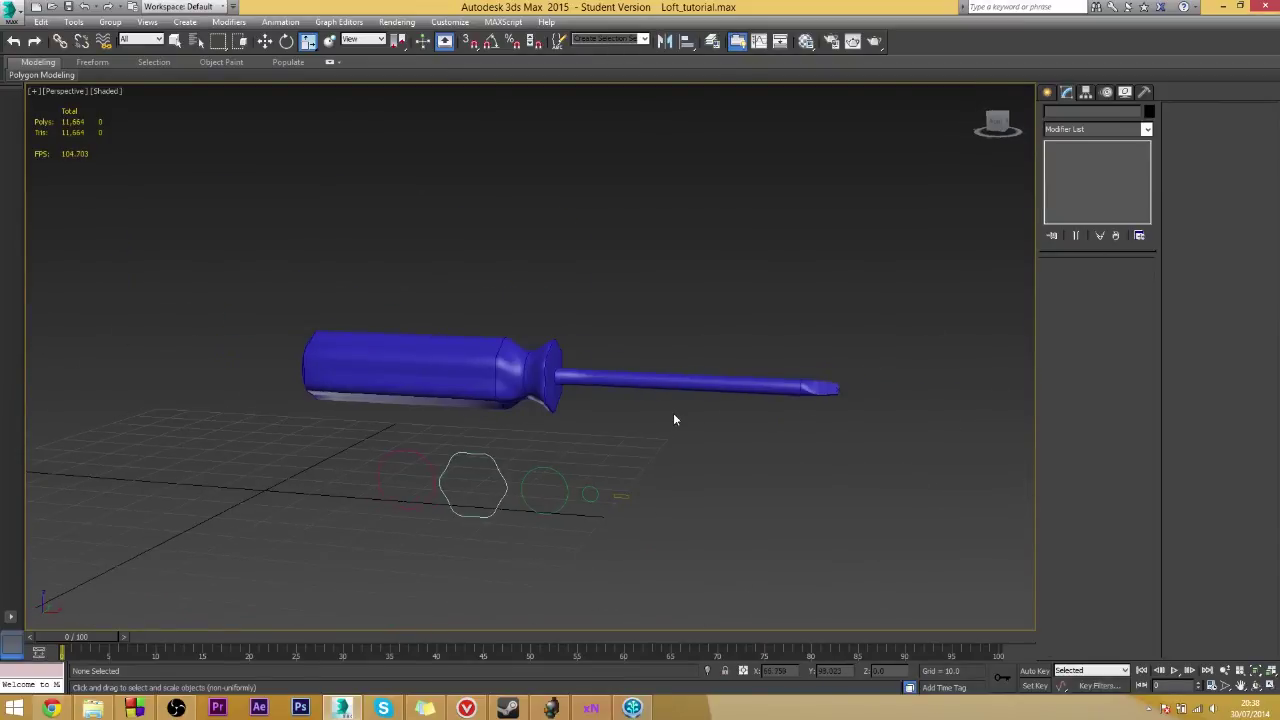
scroll(560, 400, "up", 4)
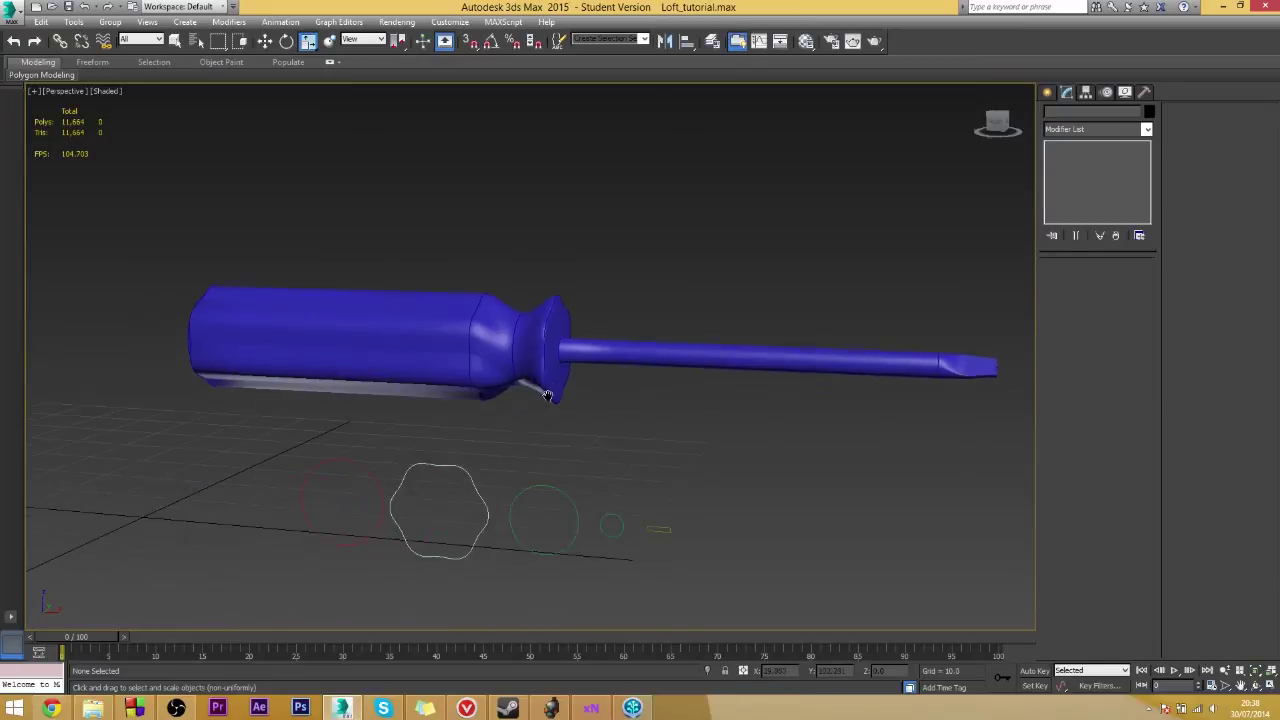
middle_click_drag(508, 382, 300, 352, "alt")
mouse_move(597, 377)
middle_mouse_down("alt")
mouse_move(577, 386)
mouse_move(585, 366)
middle_mouse_up("alt")
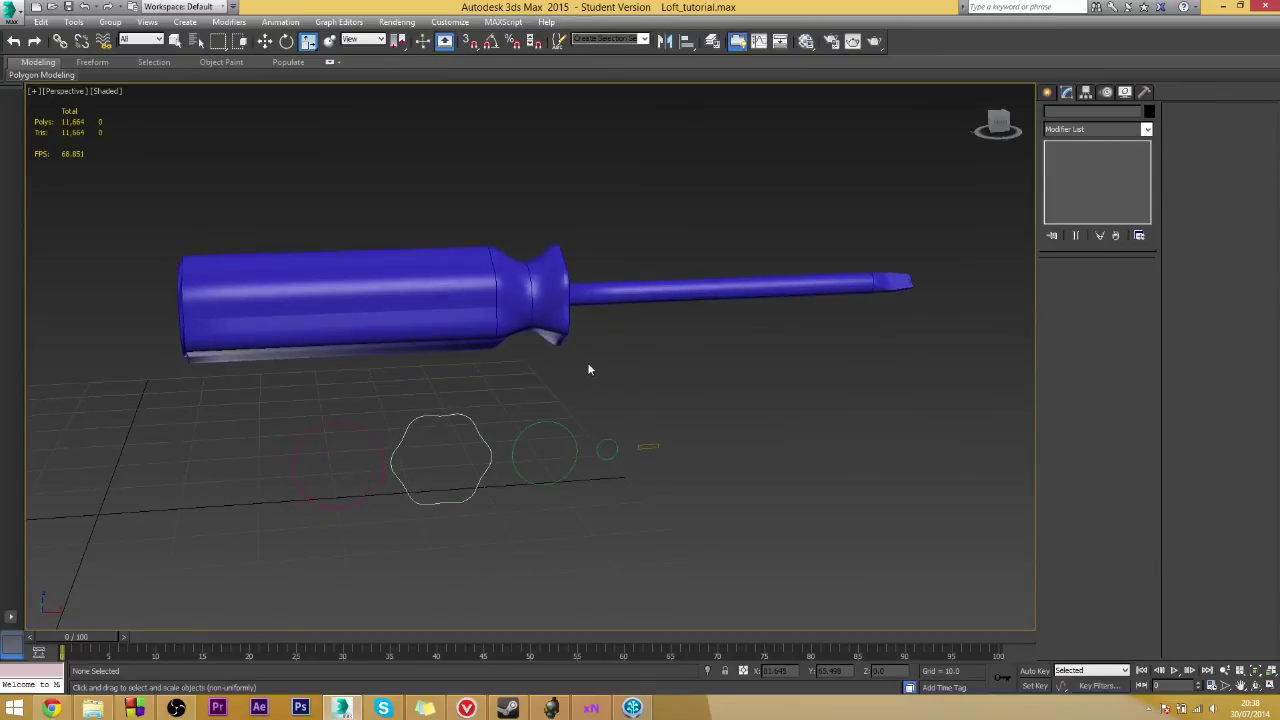